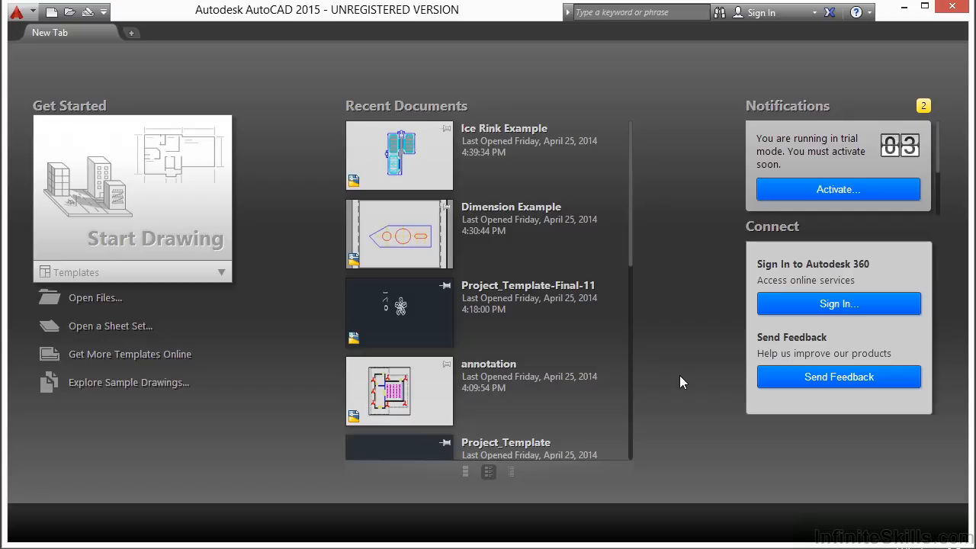
# - Open the drawing architectural_-_annotation_scaling_and_multileaders.dwg from folder 13 of the Projects directory
pyautogui.click(118, 298)
pyautogui.click(522, 116)
pyautogui.click(456, 229)
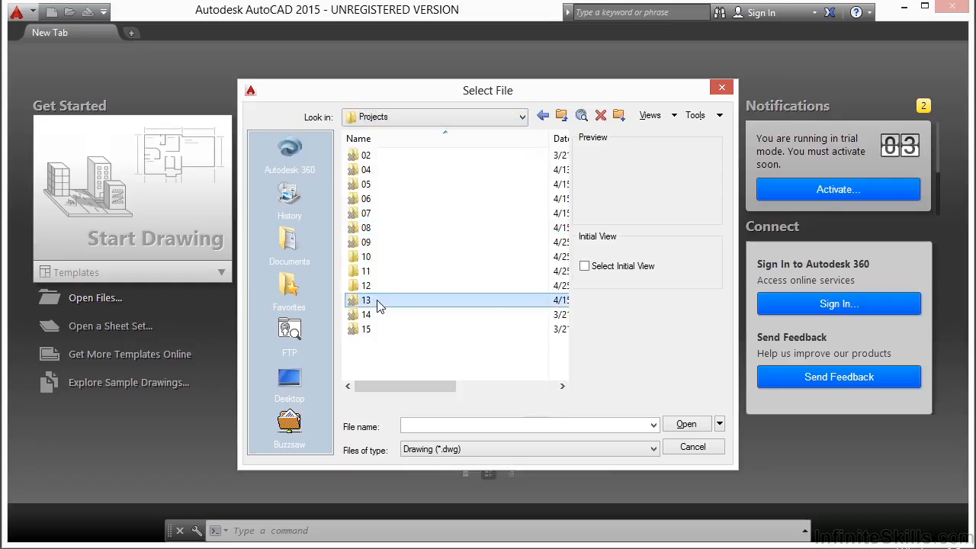
pyautogui.doubleClick(382, 300)
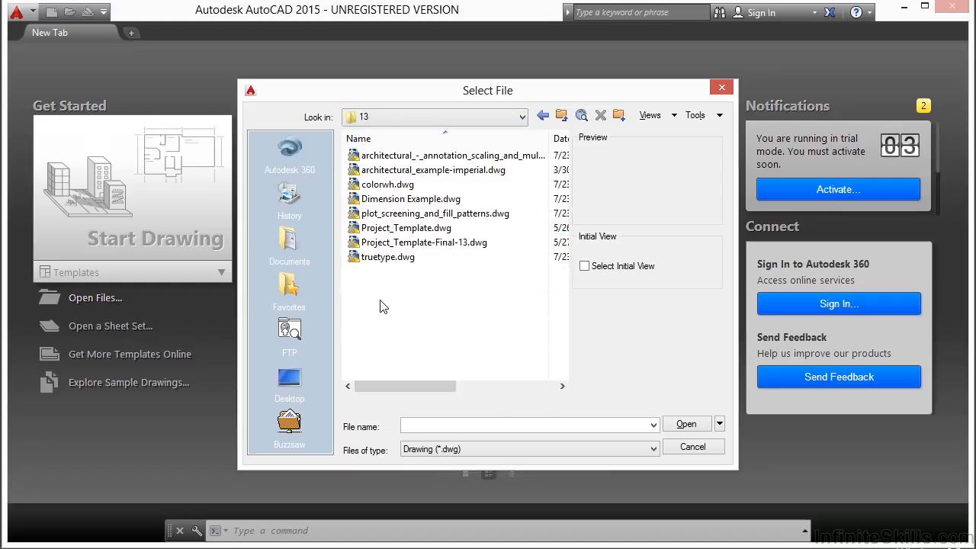
pyautogui.click(394, 158)
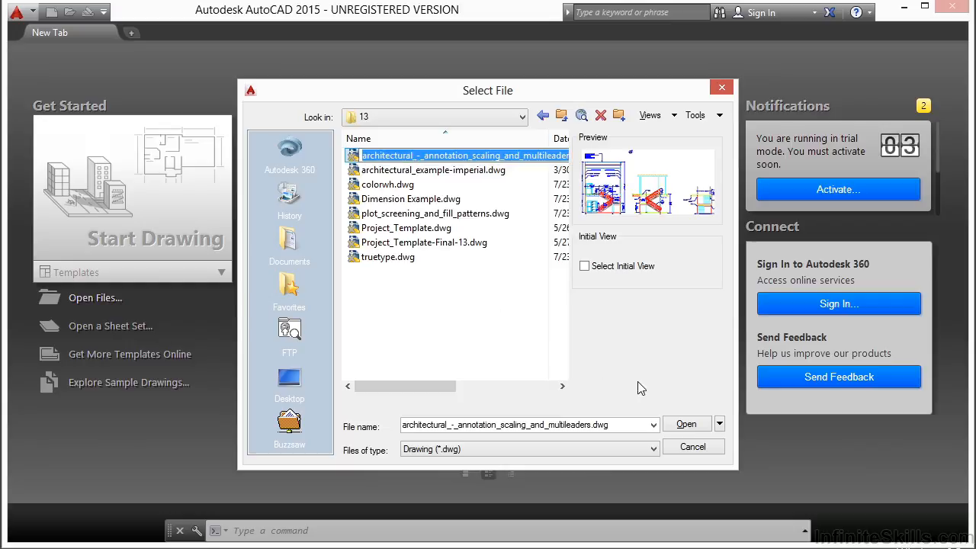
pyautogui.click(685, 424)
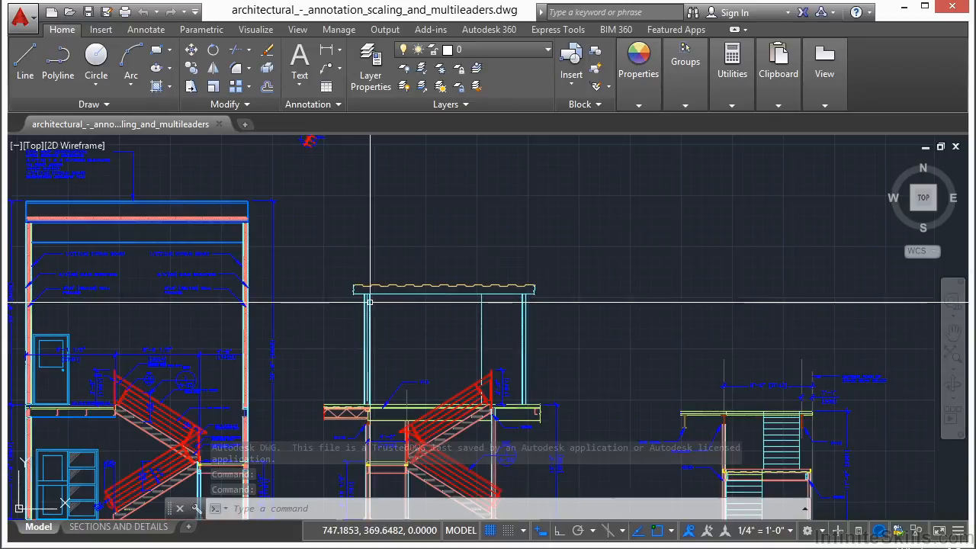
# - Switch to the SECTIONS AND DETAILS layout and bring the whole sheet into view
pyautogui.click(118, 528)
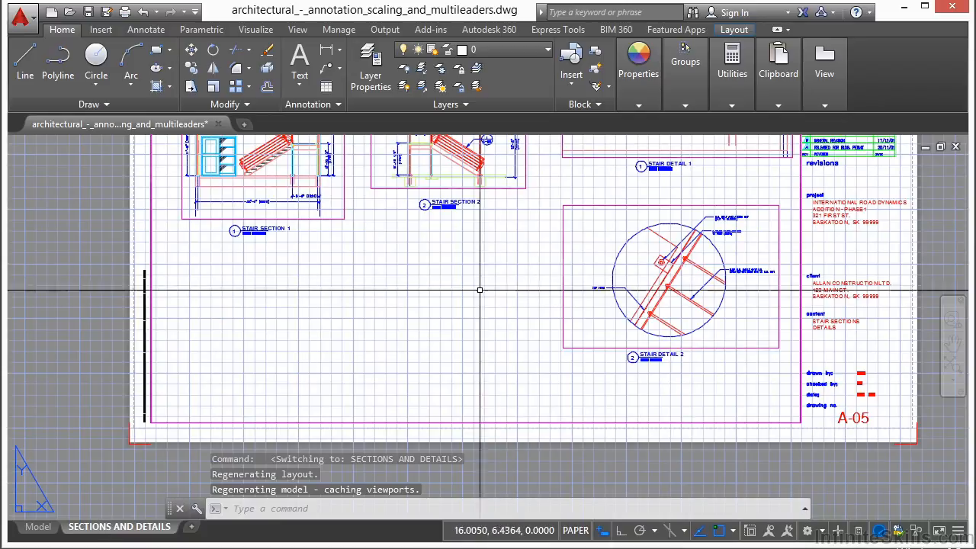
pyautogui.scroll(-2, 398, 332)
pyautogui.scroll(-2, 381, 422)
pyautogui.scroll(2, 425, 334)
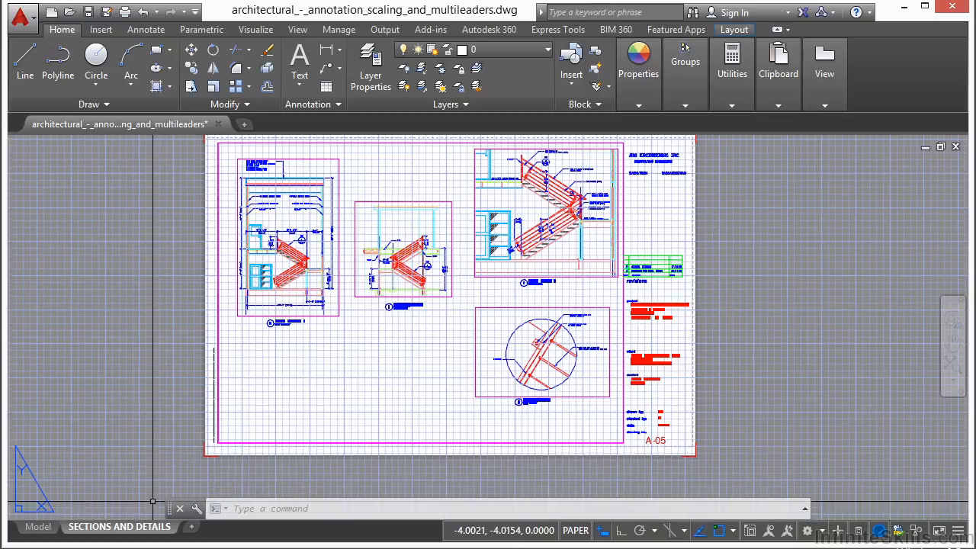
# - Review the plotter and plot size in the SECTIONS AND DETAILS page setup, then close the Page Setup Manager
pyautogui.rightClick(112, 531)
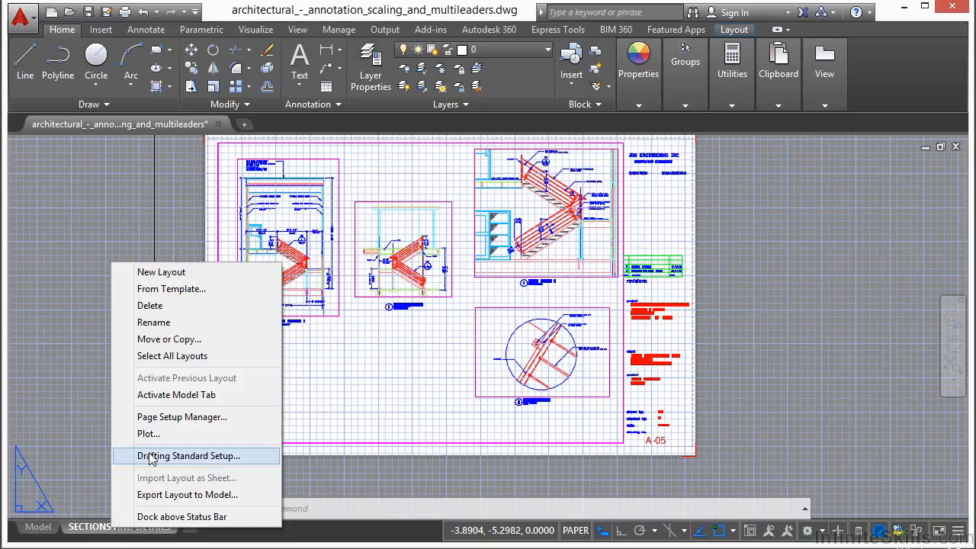
pyautogui.click(154, 421)
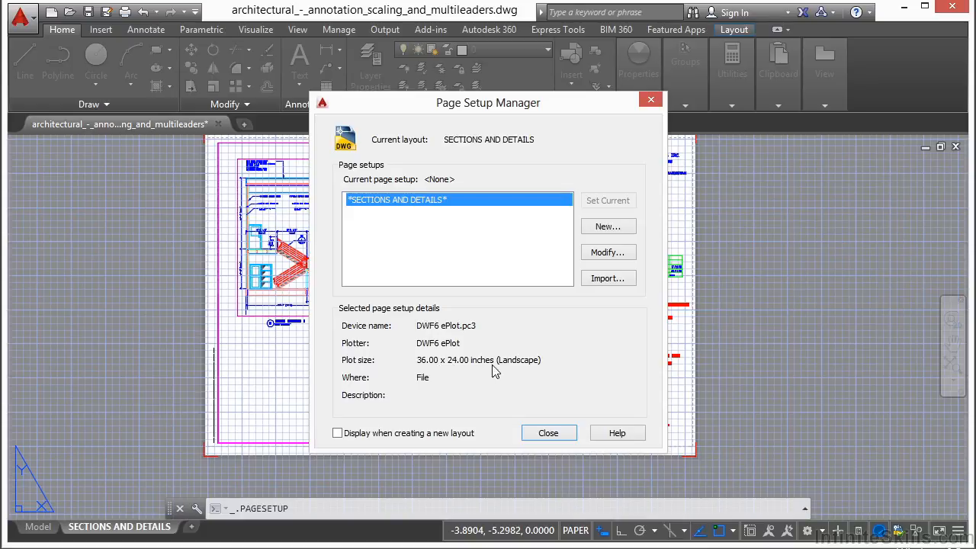
pyautogui.click(551, 432)
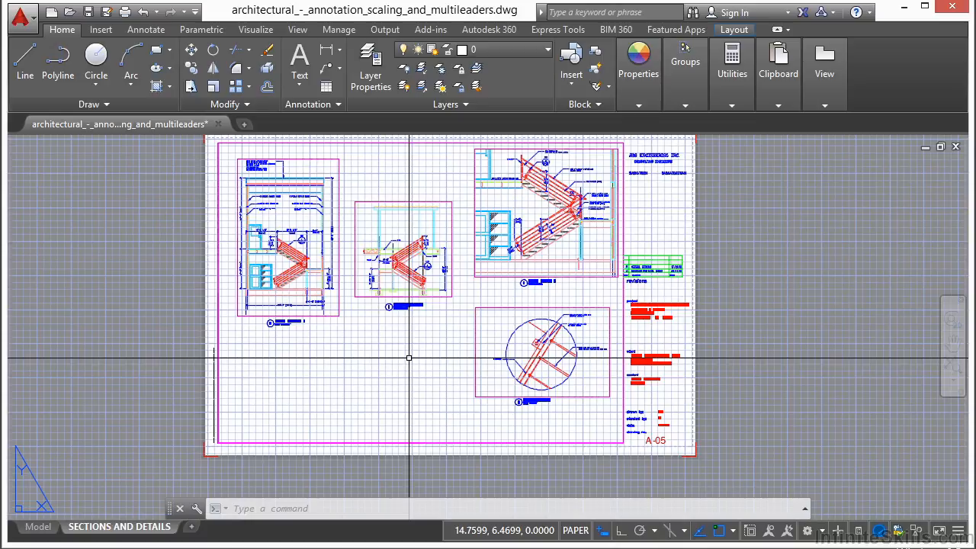
# - Call up the layout's plot settings three times, including with the PLOT and PRINT commands, cancelling each time
pyautogui.hotkey('ctrl', 'p')
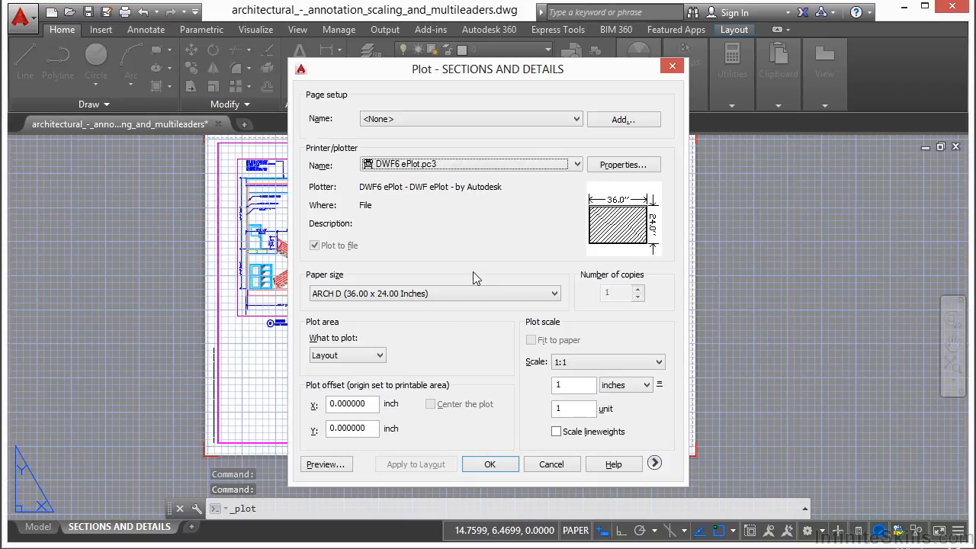
pyautogui.click(561, 465)
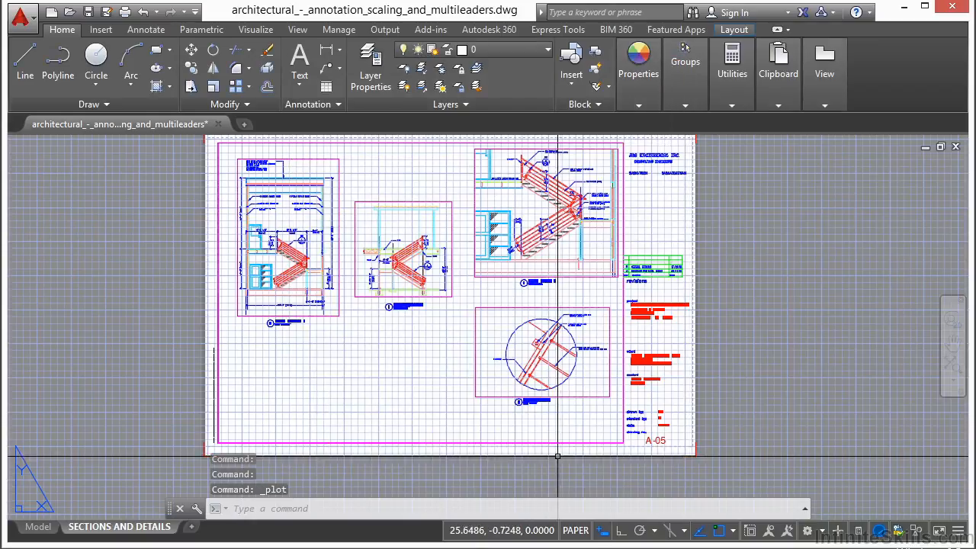
pyautogui.write('plot')
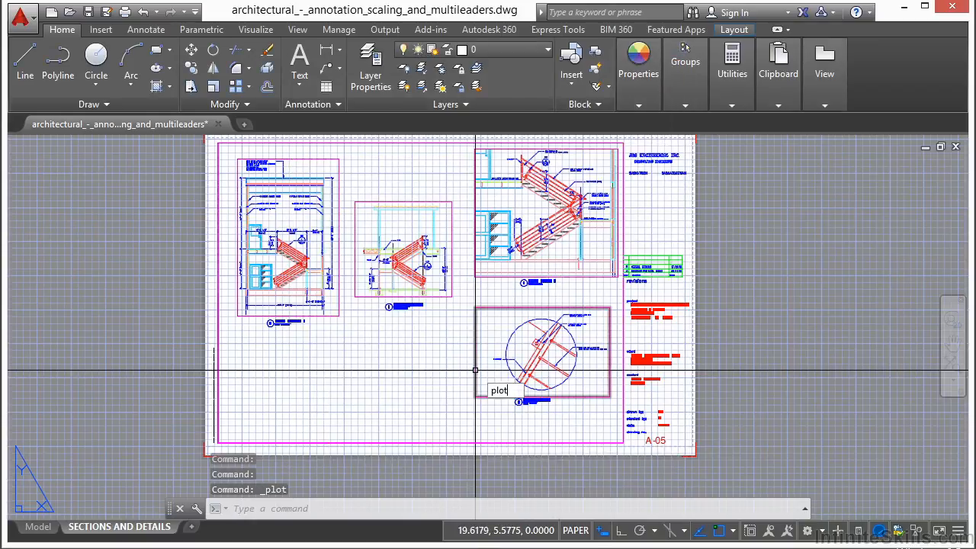
pyautogui.press('Return')
pyautogui.press('Escape')
pyautogui.write('print')
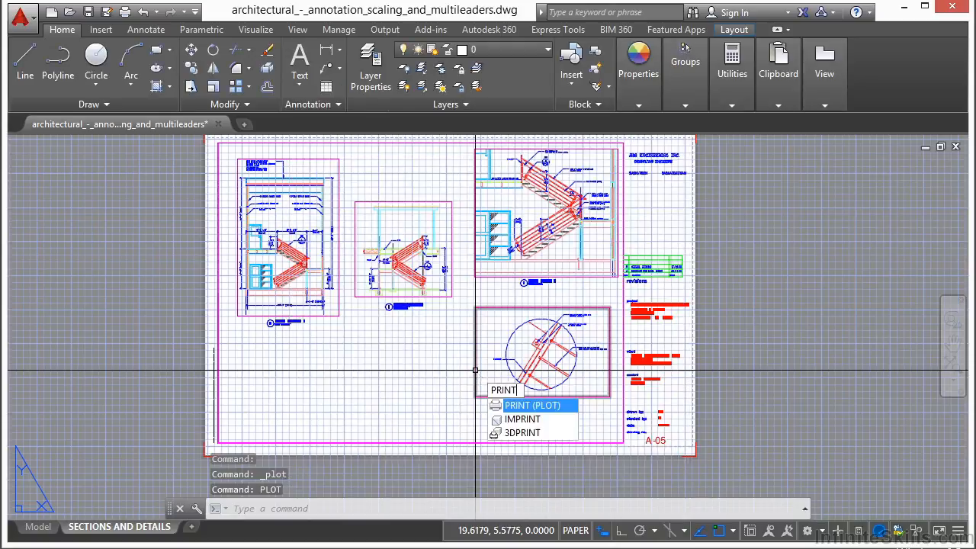
pyautogui.press('Return')
pyautogui.press('Escape')
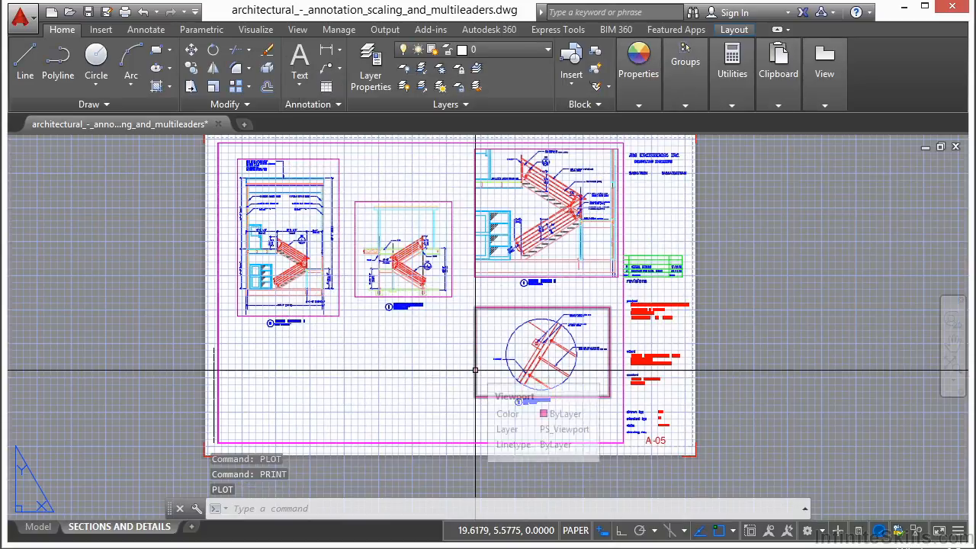
# - Open the plot settings again, close them, browse the print output commands, and open and close Plot once more
pyautogui.click(125, 15)
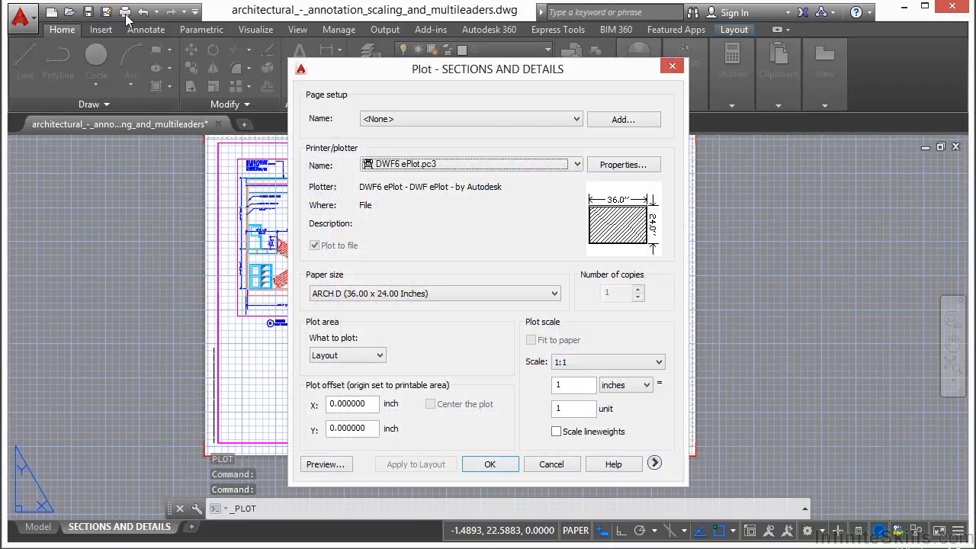
pyautogui.click(673, 66)
pyautogui.click(23, 18)
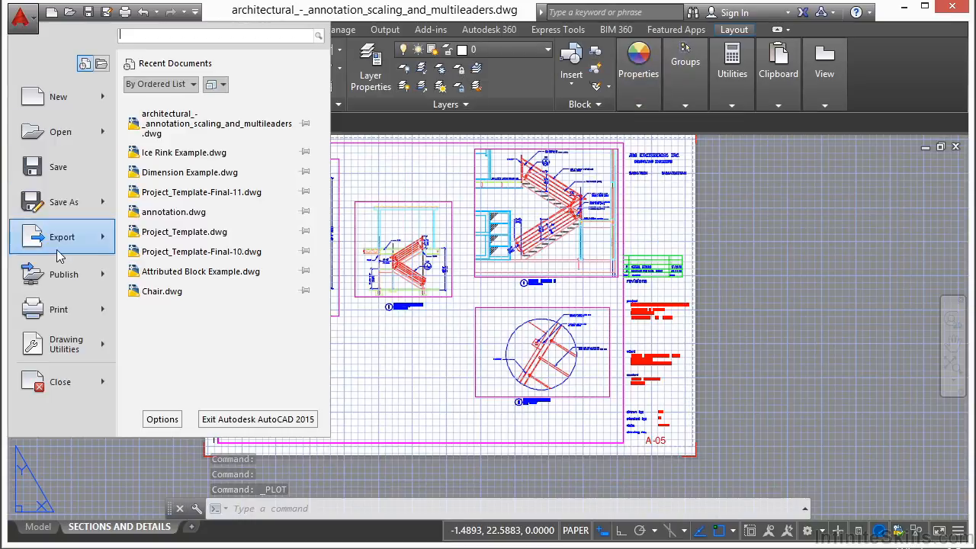
pyautogui.moveTo(57, 315)
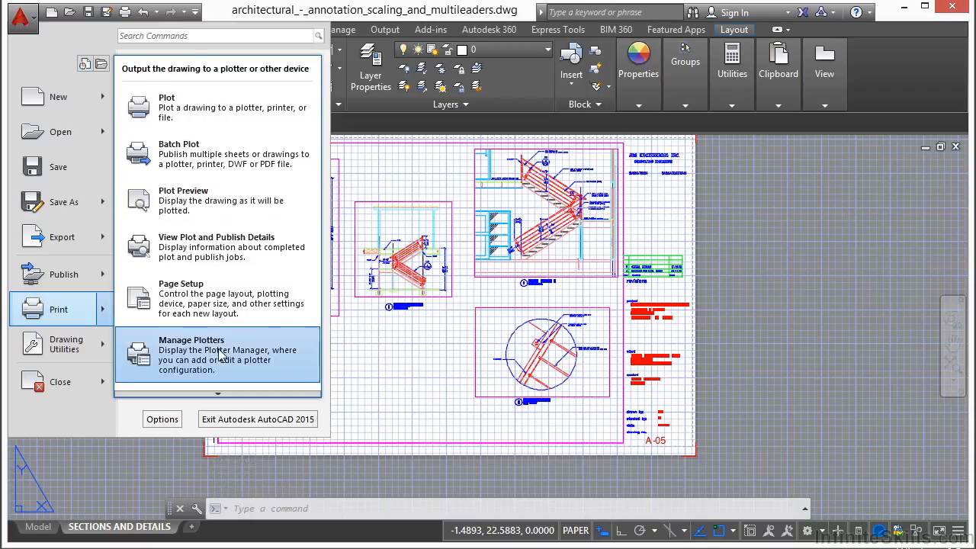
pyautogui.click(166, 100)
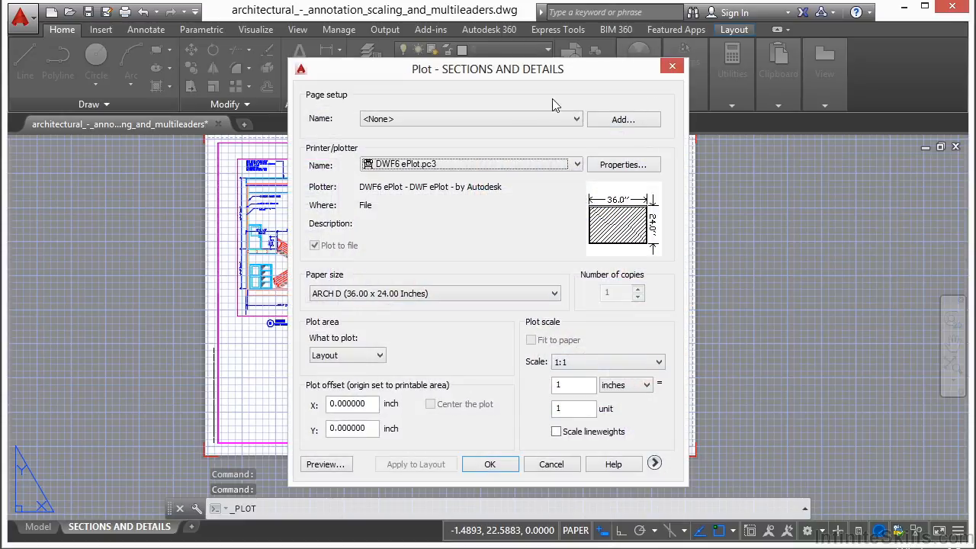
pyautogui.click(672, 67)
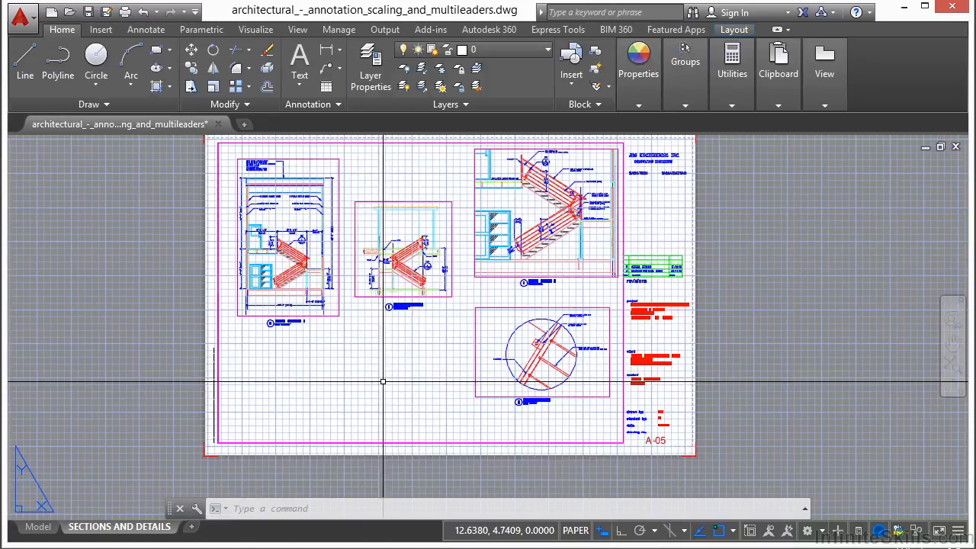
# - Open the Plot dialog for the SECTIONS AND DETAILS layout and expand it to show all plot options
pyautogui.rightClick(142, 529)
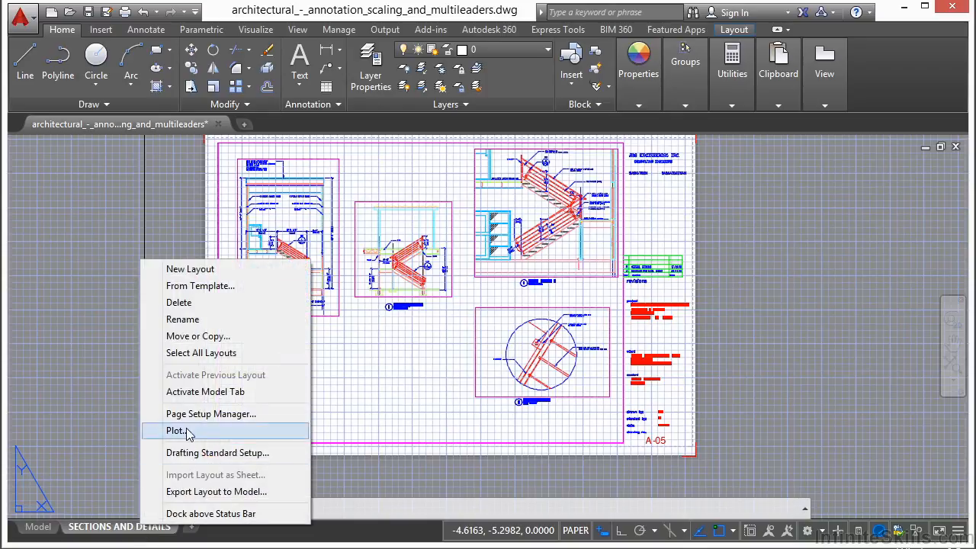
pyautogui.click(186, 430)
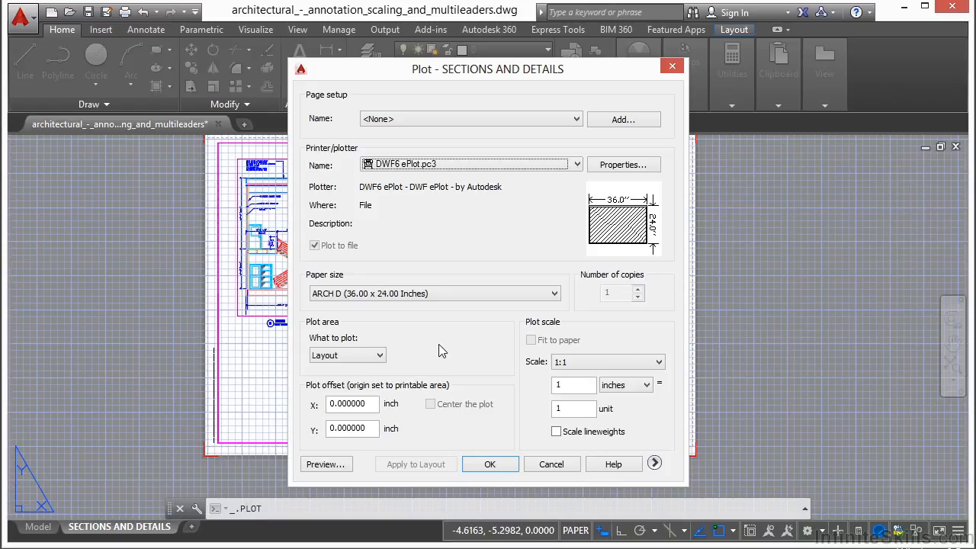
pyautogui.moveTo(436, 70); pyautogui.dragTo(376, 64)
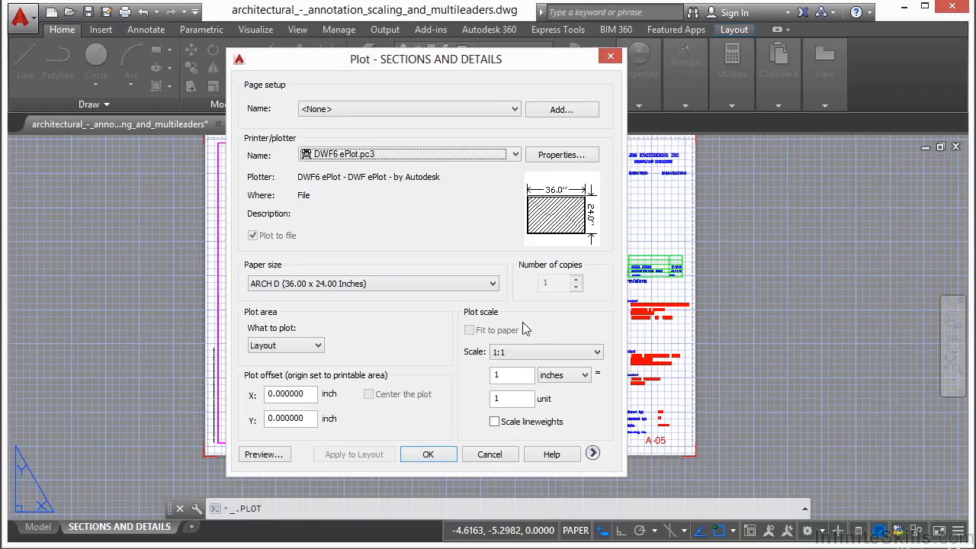
pyautogui.click(592, 455)
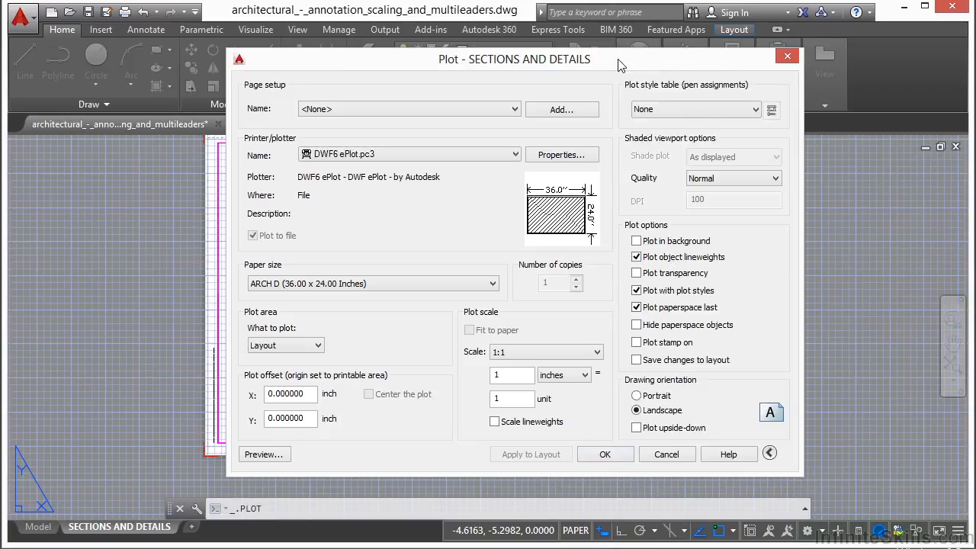
pyautogui.moveTo(620, 65); pyautogui.dragTo(586, 66)
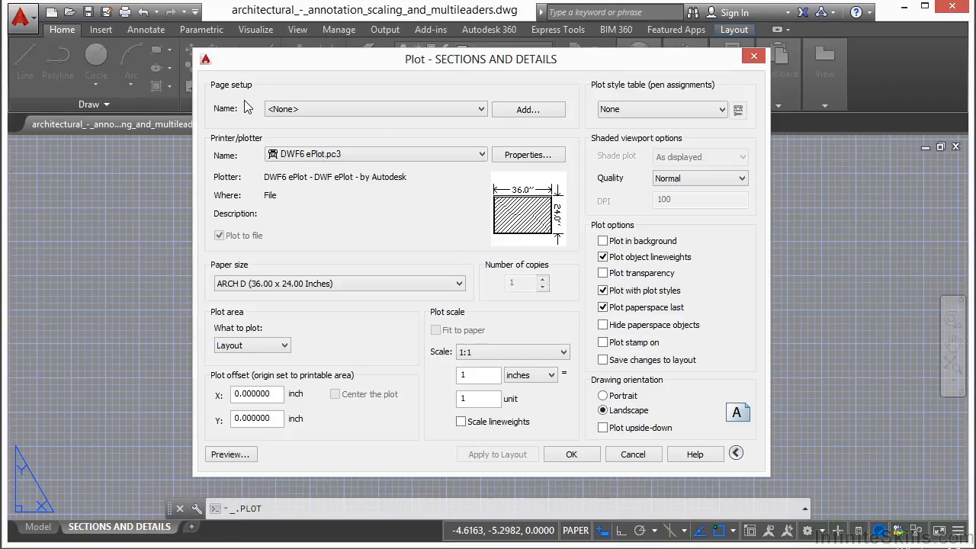
# - Examine which named page setups are available for the plot, keeping the choice at None
pyautogui.click(337, 111)
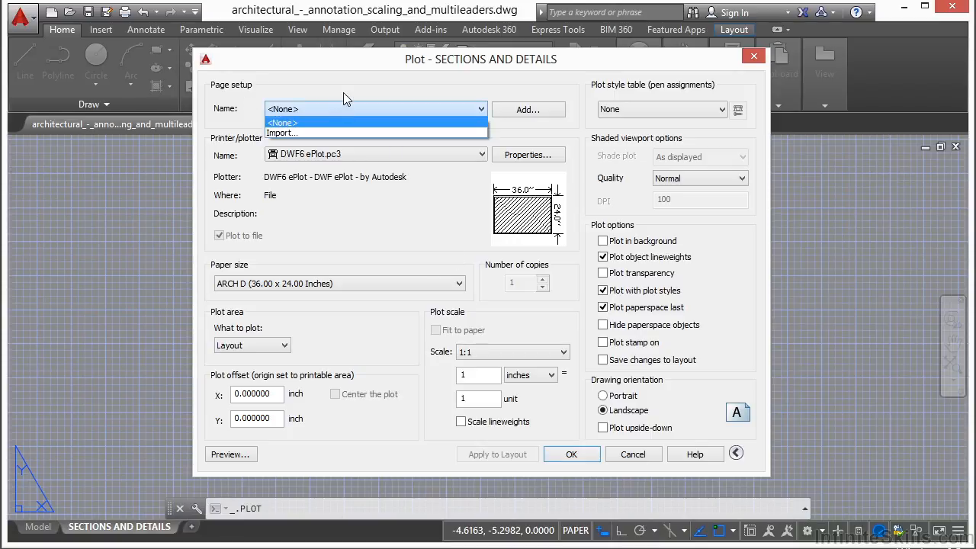
pyautogui.click(343, 93)
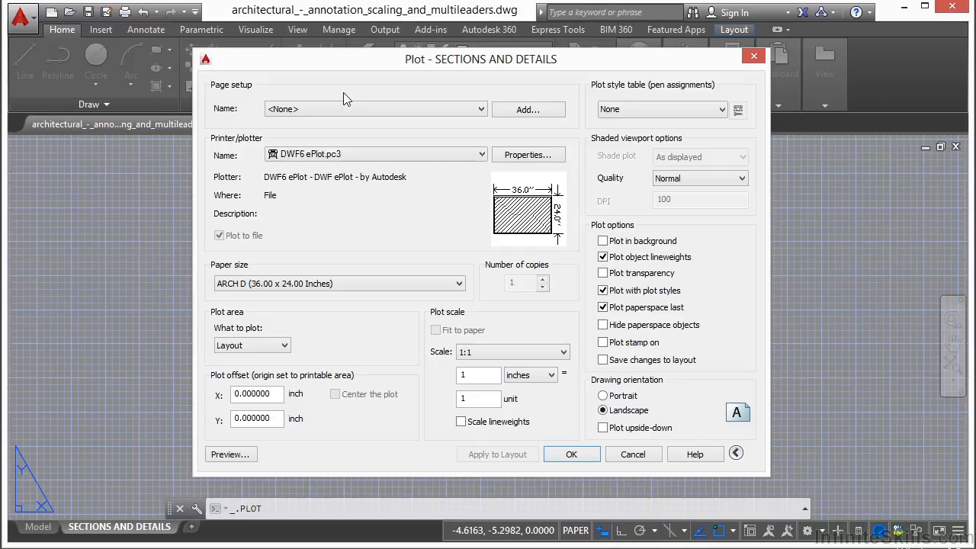
pyautogui.click(429, 108)
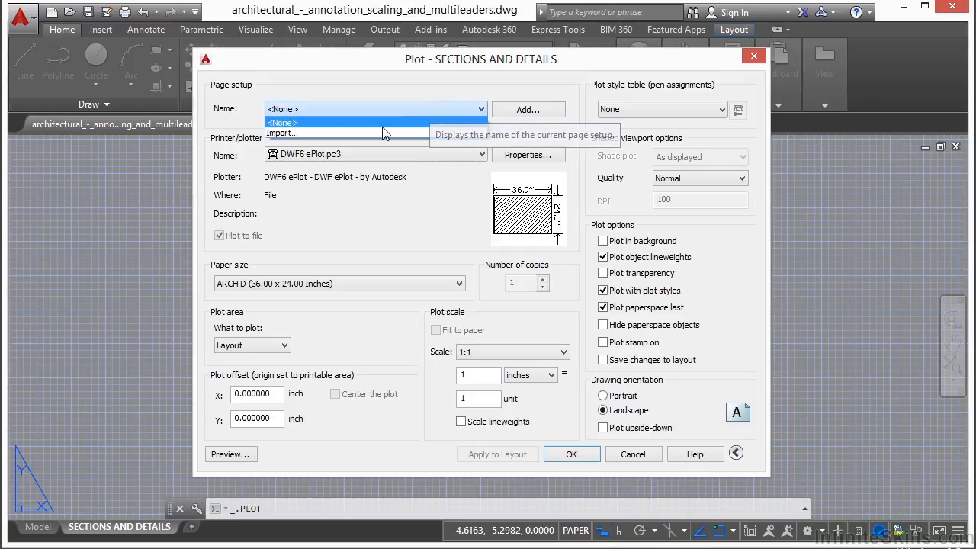
pyautogui.click(359, 87)
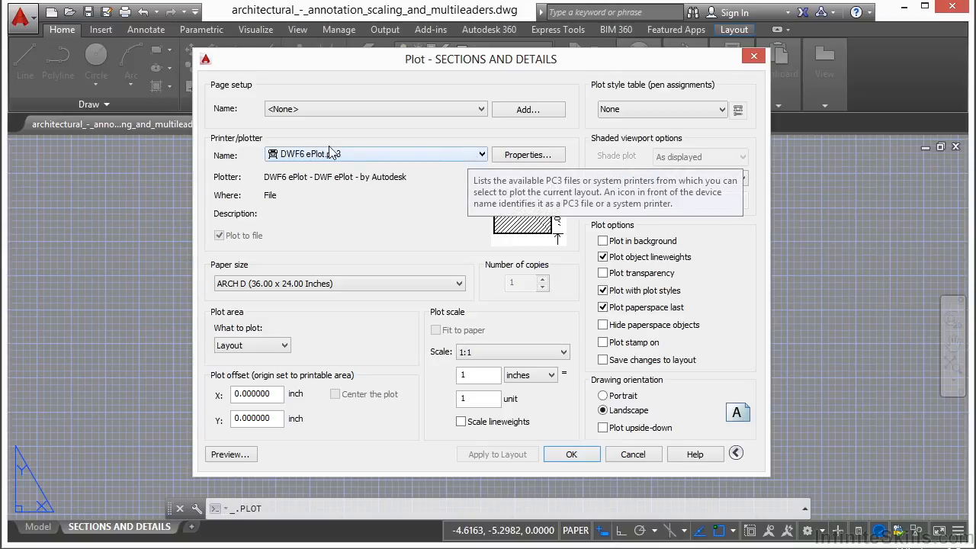
# - Look through the available printers and plotters without changing the selected device
pyautogui.click(477, 155)
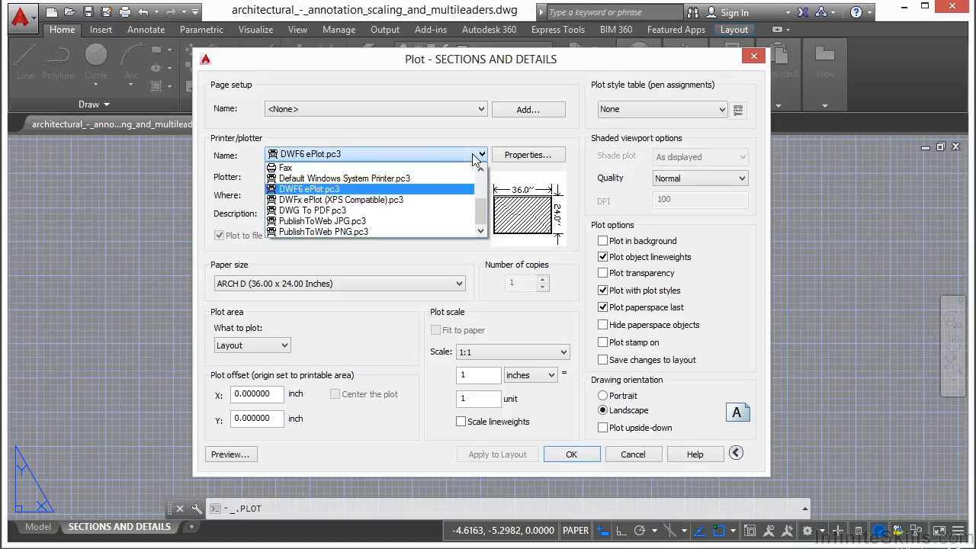
pyautogui.moveTo(479, 214); pyautogui.dragTo(488, 189)
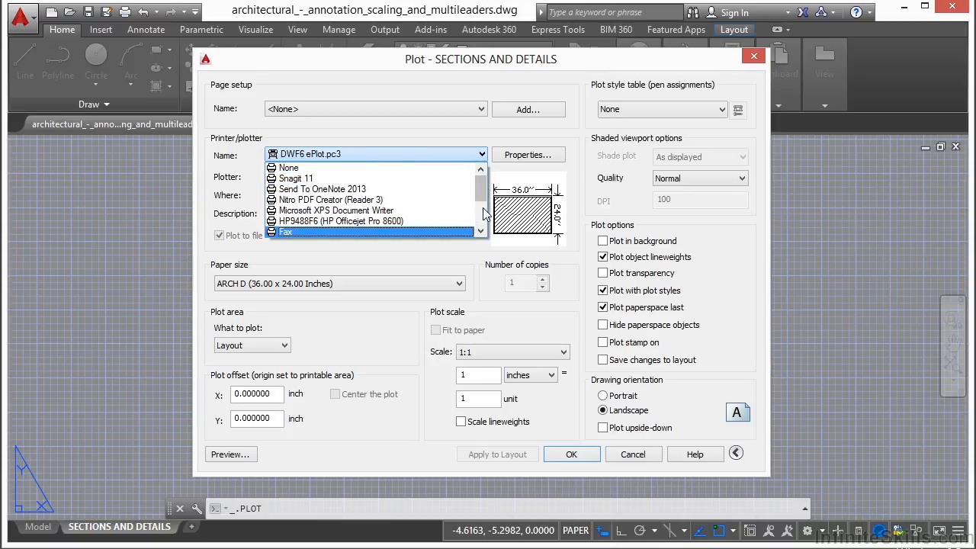
pyautogui.moveTo(484, 197); pyautogui.dragTo(421, 248)
pyautogui.click(421, 247)
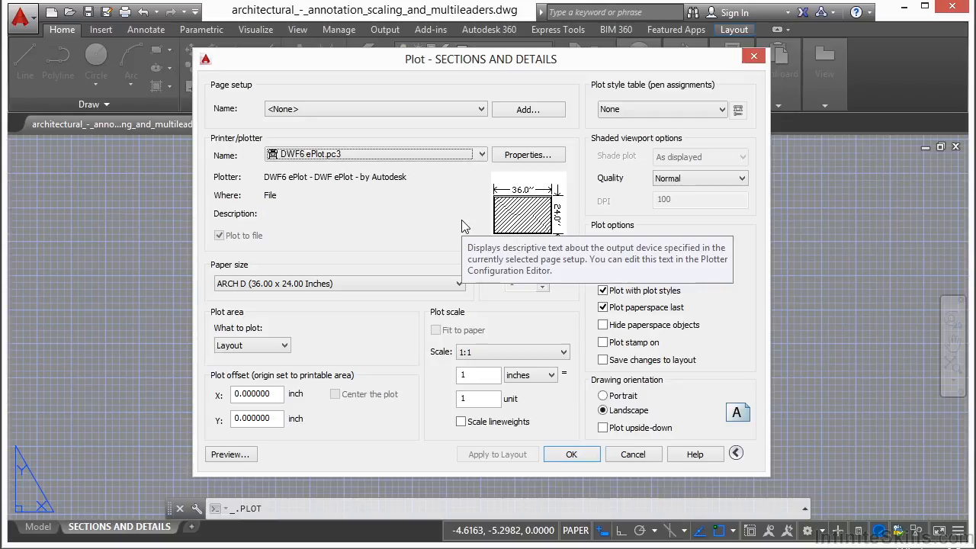
# - Select the HP9488F6 (HP Officejet Pro 8600) printer as the plot device and check the paper preview
pyautogui.click(482, 154)
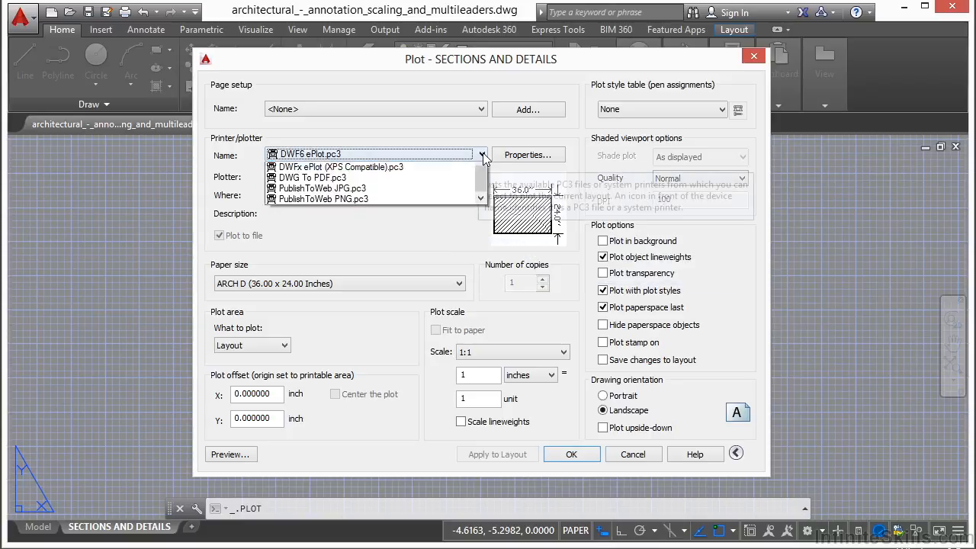
pyautogui.moveTo(485, 214); pyautogui.dragTo(485, 180)
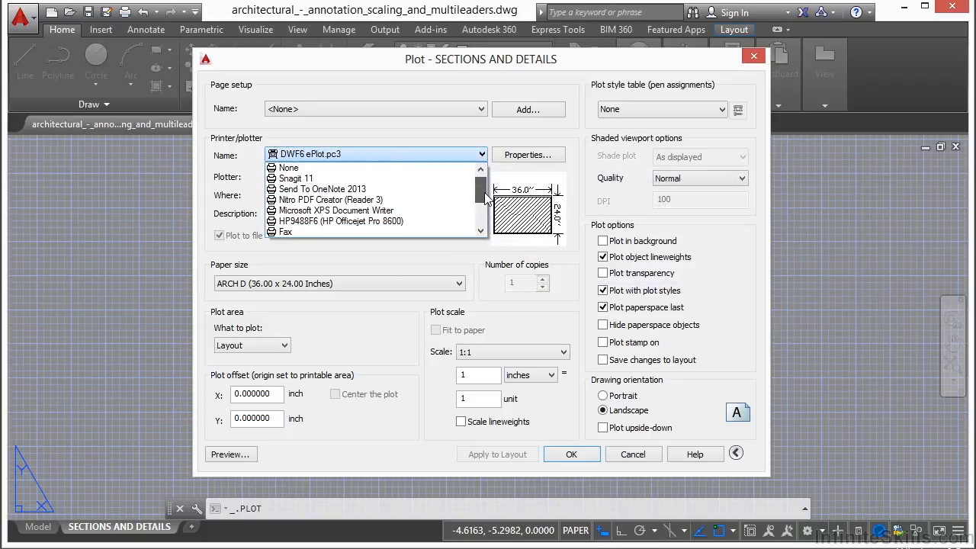
pyautogui.click(372, 223)
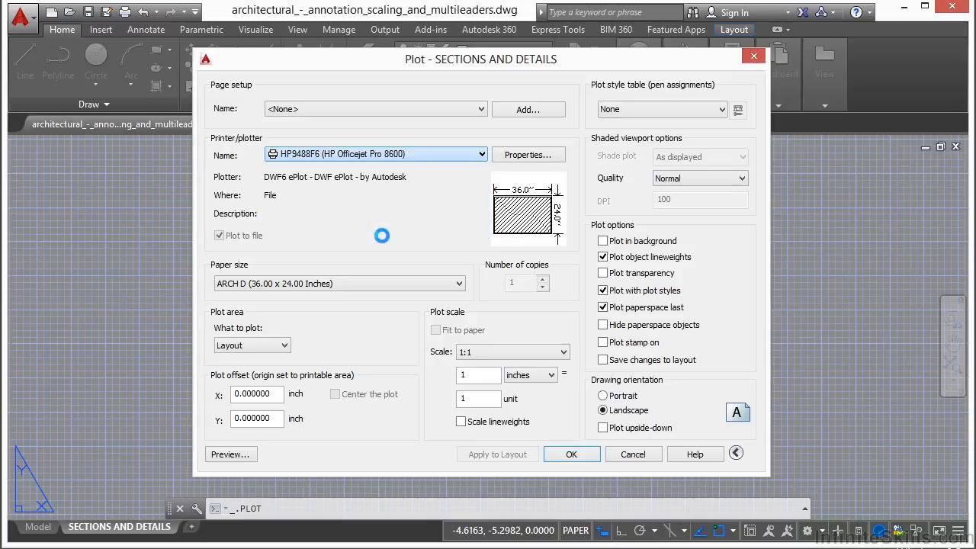
pyautogui.moveTo(552, 227)
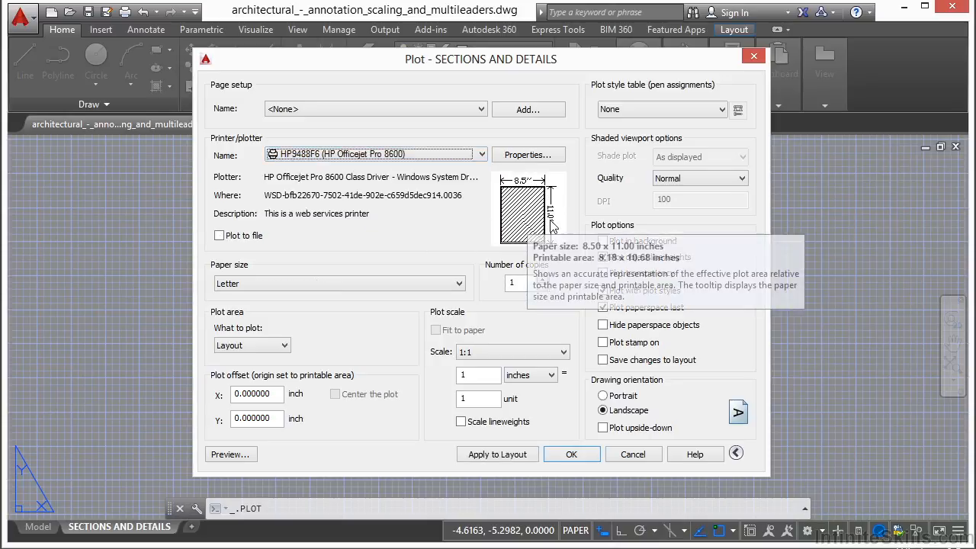
# - Look through the paper sizes offered for the selected printer, keeping the choice at Letter
pyautogui.moveTo(437, 230)
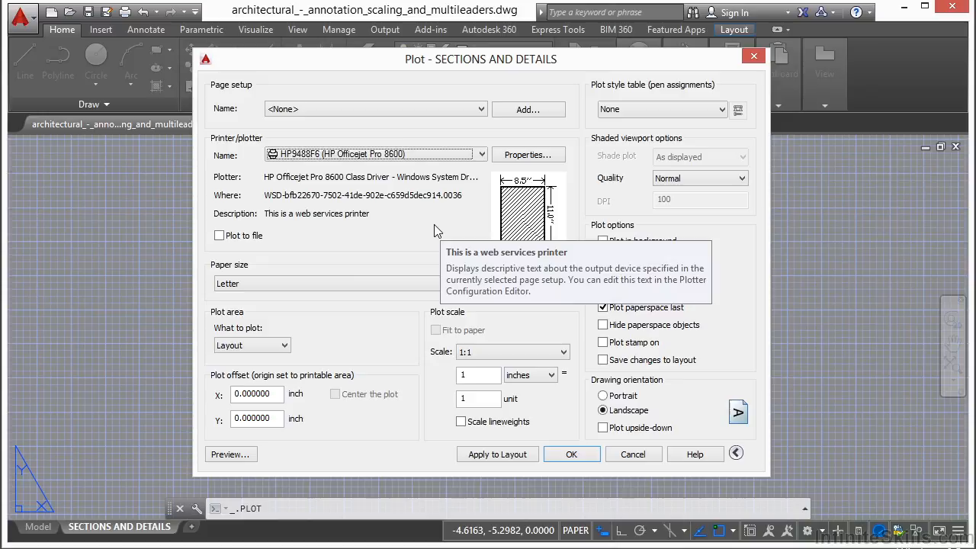
pyautogui.moveTo(410, 155)
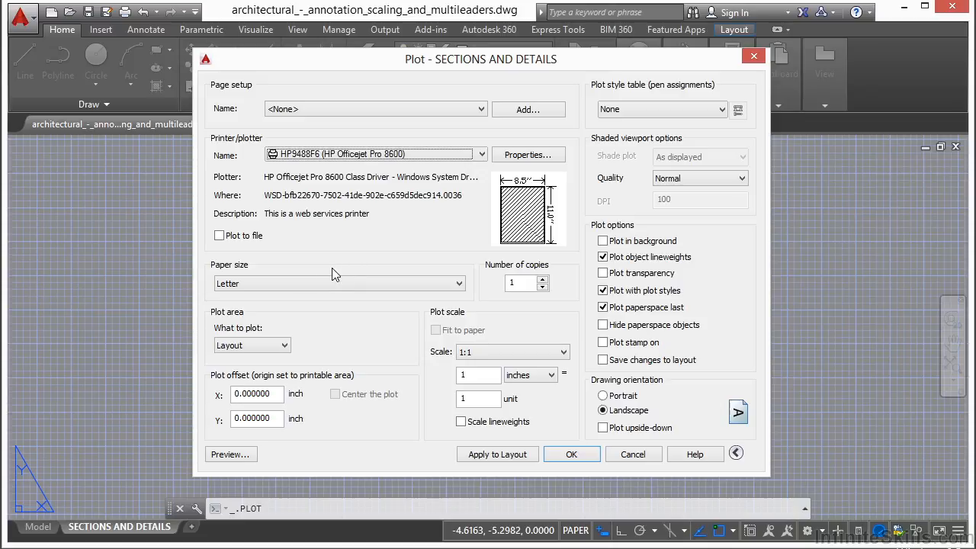
pyautogui.click(392, 286)
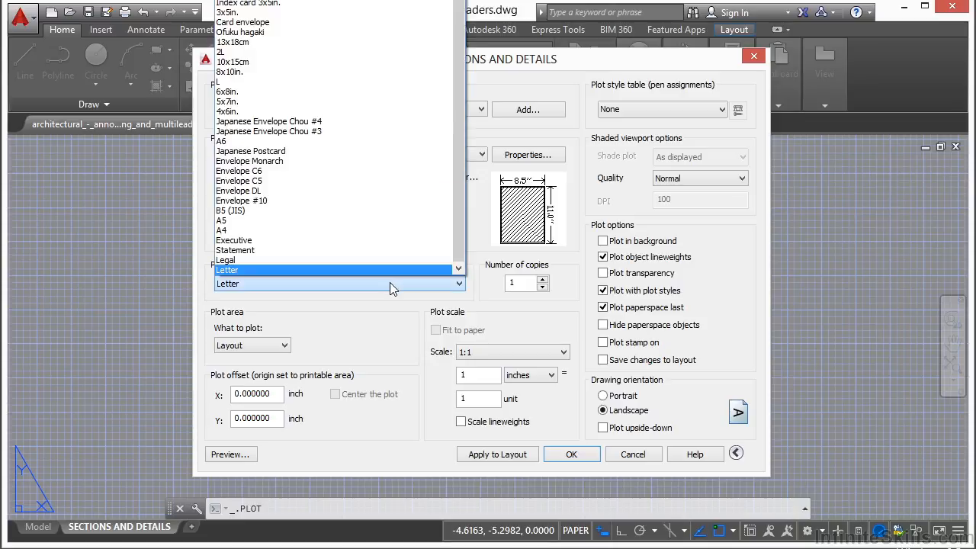
pyautogui.click(292, 284)
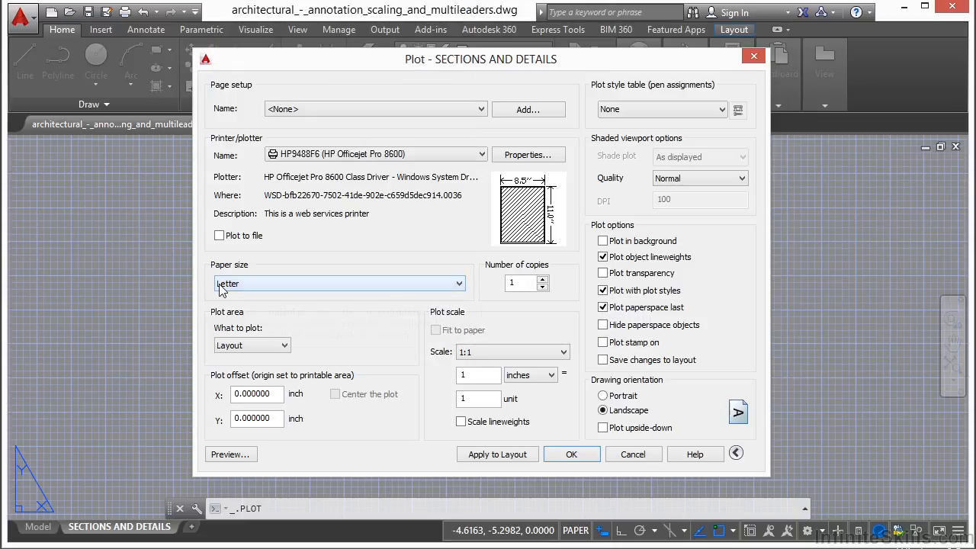
pyautogui.click(349, 283)
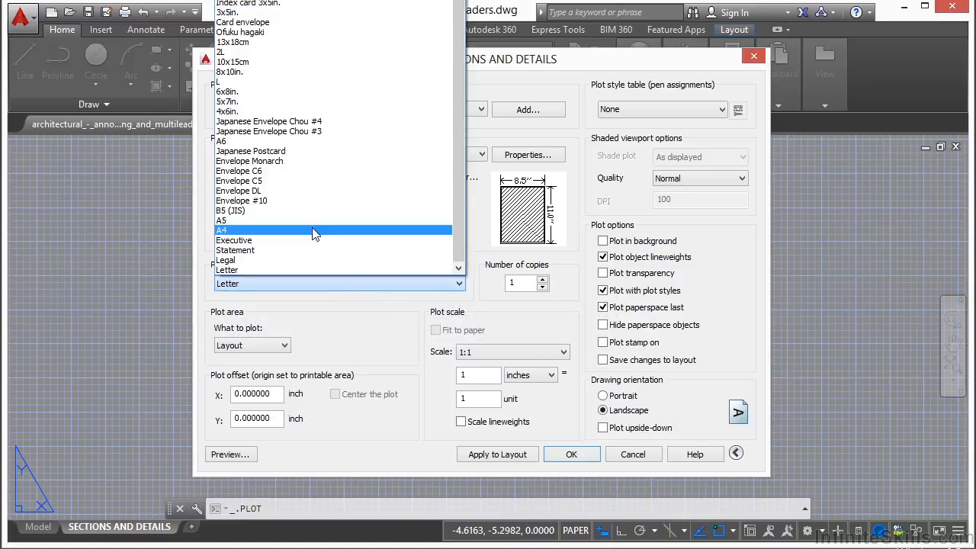
pyautogui.click(249, 271)
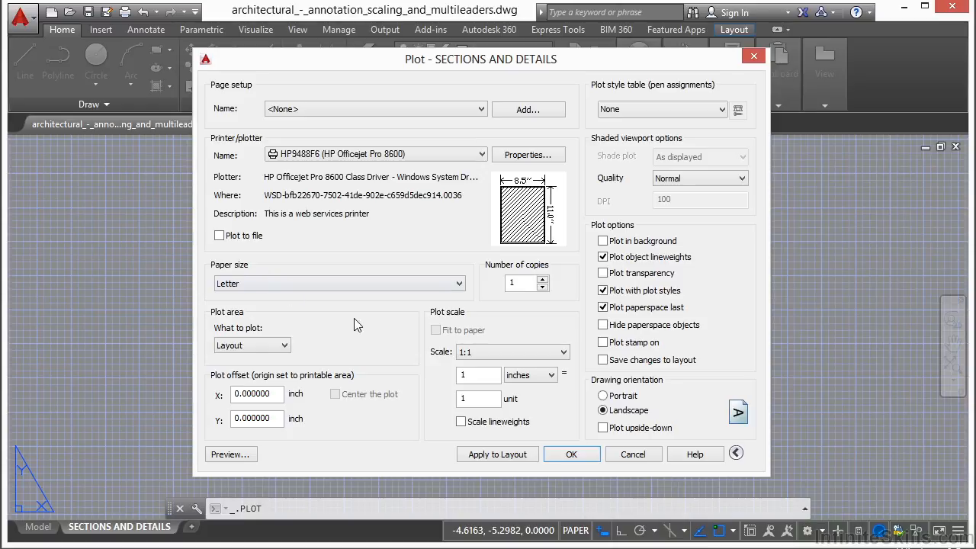
# - Set the paper size to 8.5x13in. and check the printable area in the paper preview
pyautogui.moveTo(526, 199)
pyautogui.click(431, 284)
pyautogui.moveTo(461, 207); pyautogui.dragTo(460, 139)
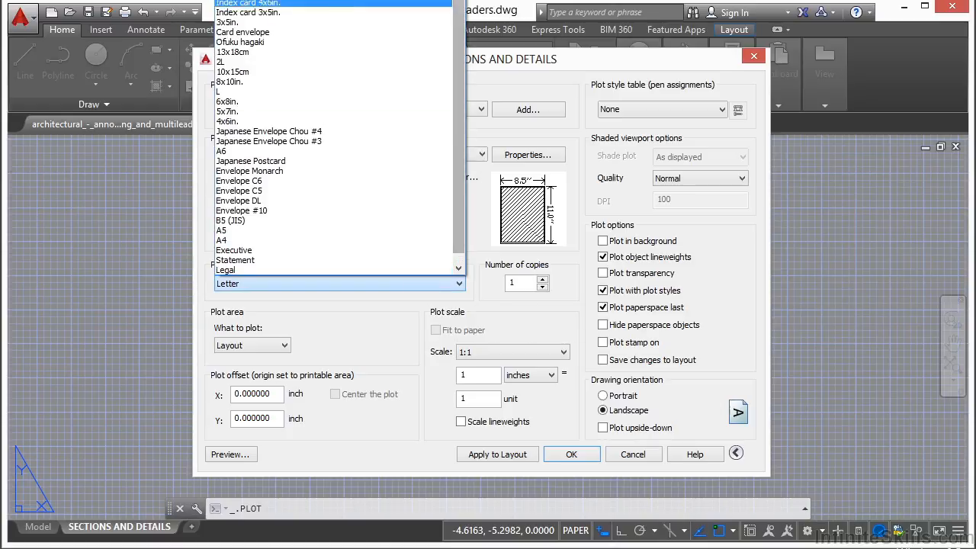
pyautogui.click(343, 0)
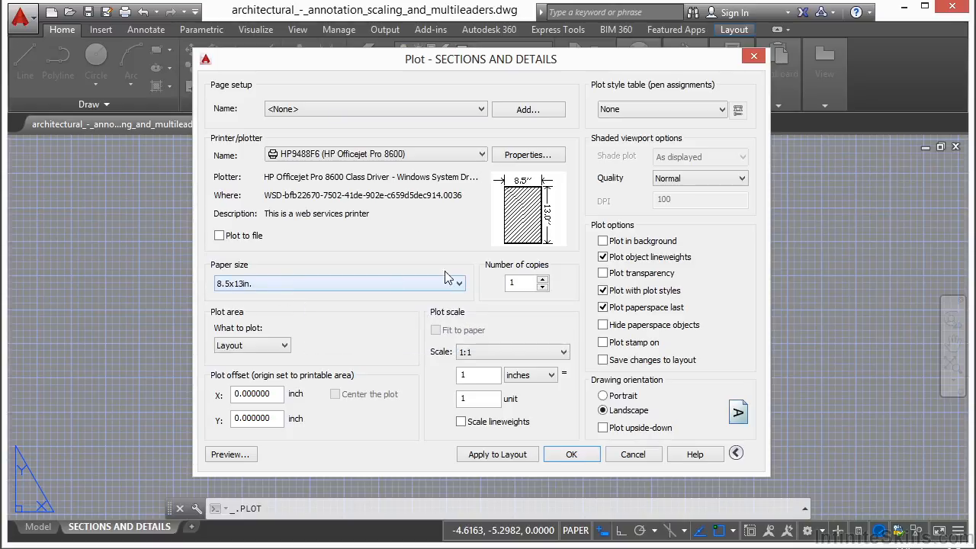
pyautogui.moveTo(533, 247)
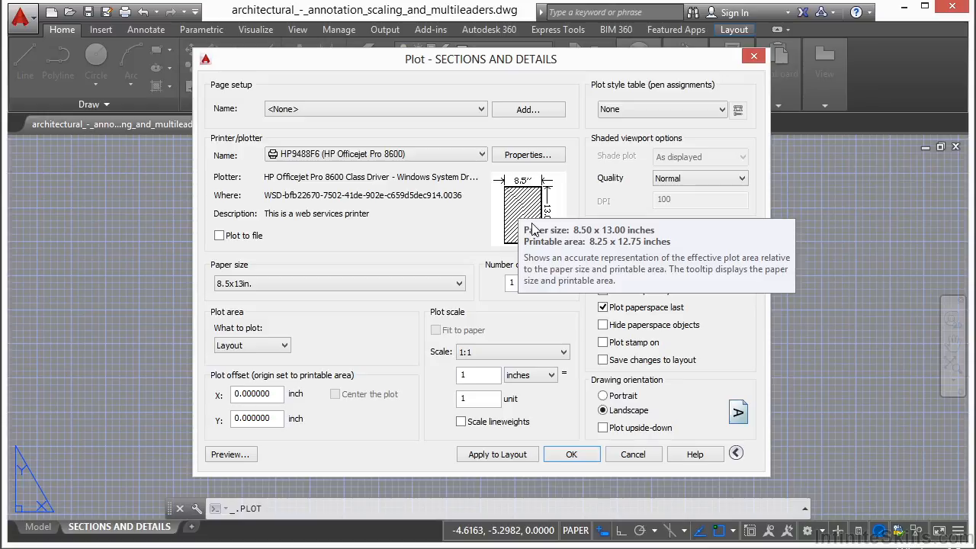
# - Compare the Portrait and Landscape drawing orientations for the plot, ending with Portrait selected
pyautogui.click(612, 397)
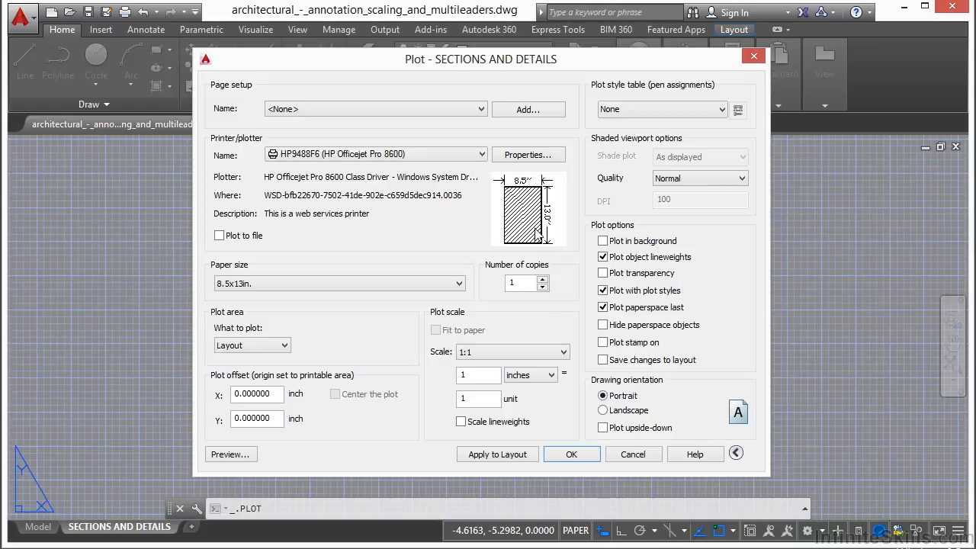
pyautogui.moveTo(530, 229)
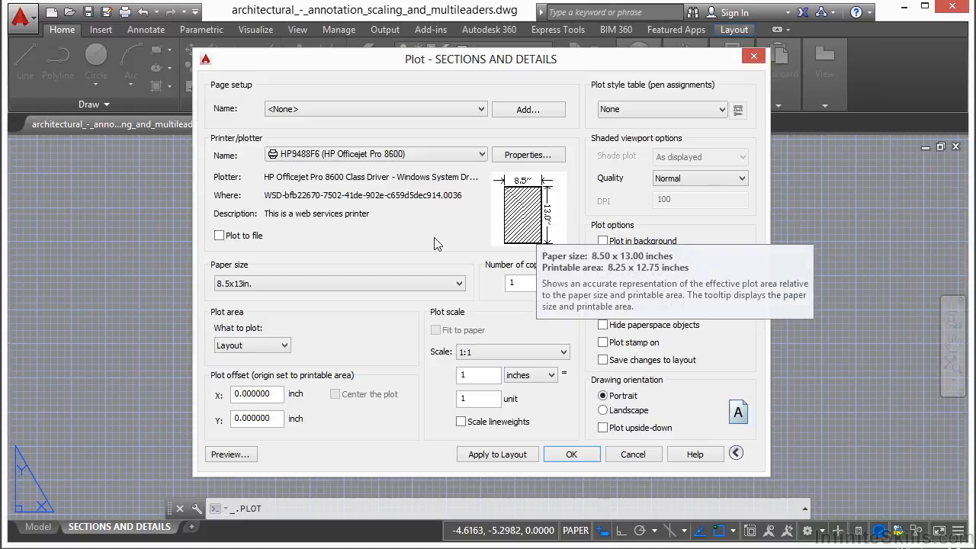
pyautogui.moveTo(383, 232)
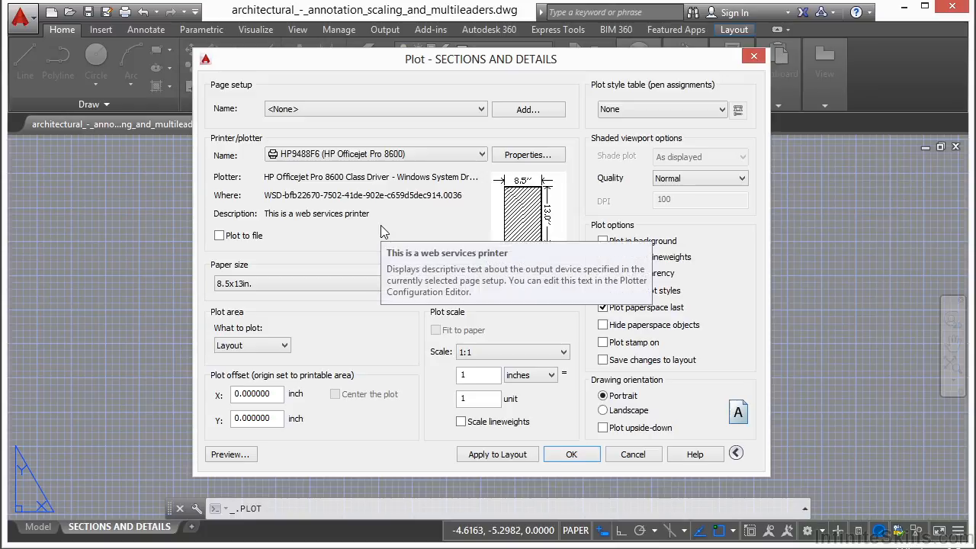
pyautogui.click(621, 412)
pyautogui.click(622, 397)
pyautogui.click(620, 414)
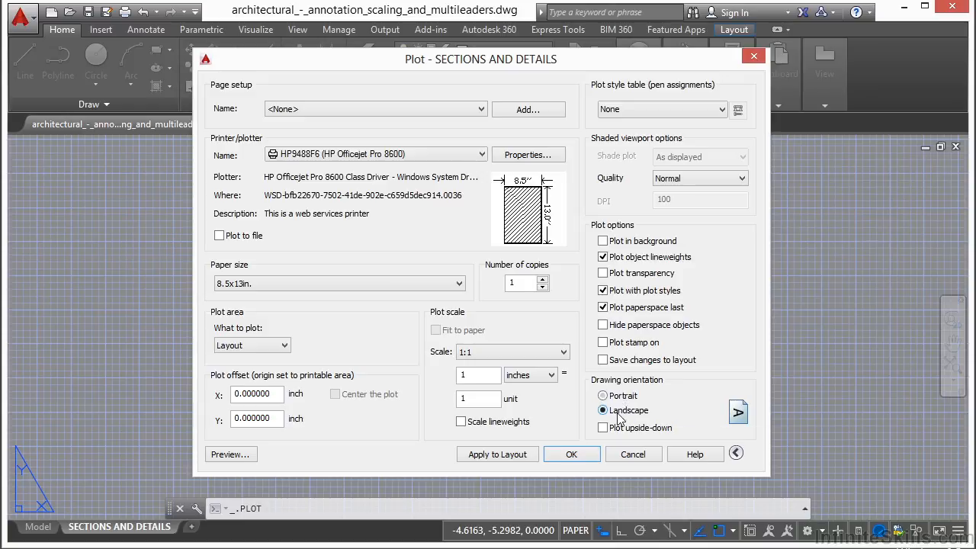
pyautogui.click(623, 396)
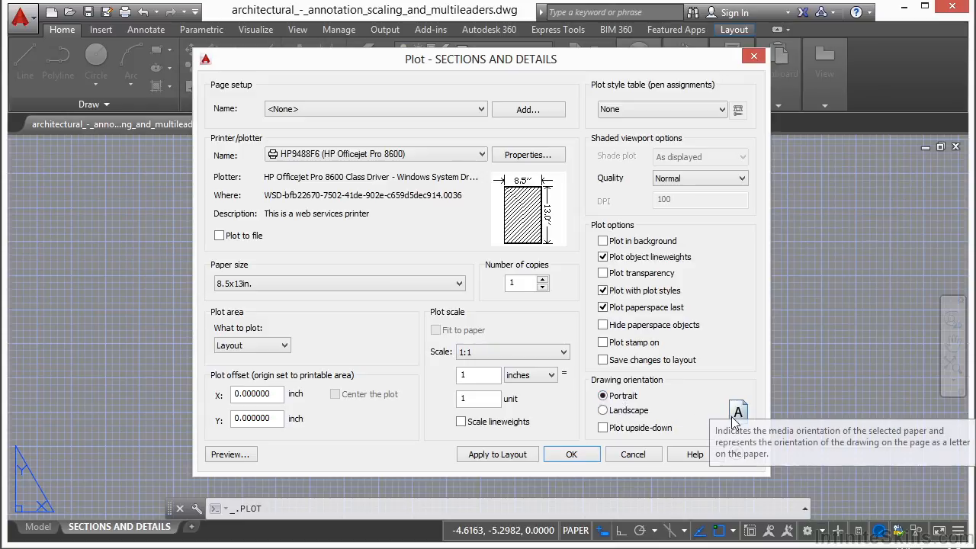
pyautogui.click(637, 416)
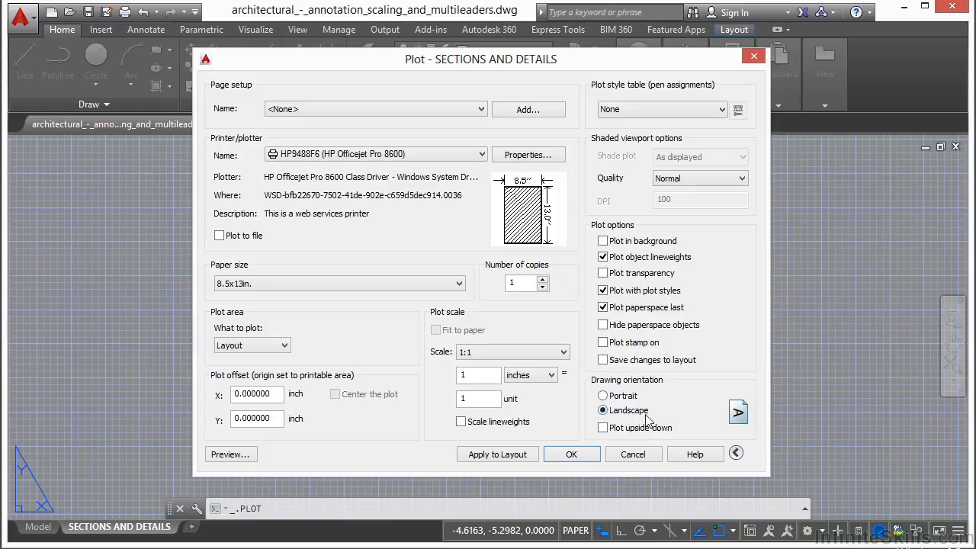
pyautogui.click(624, 397)
# - Review the plot area options, set what to plot to Display, and uncover the drawing behind the Plot dialog
pyautogui.click(286, 347)
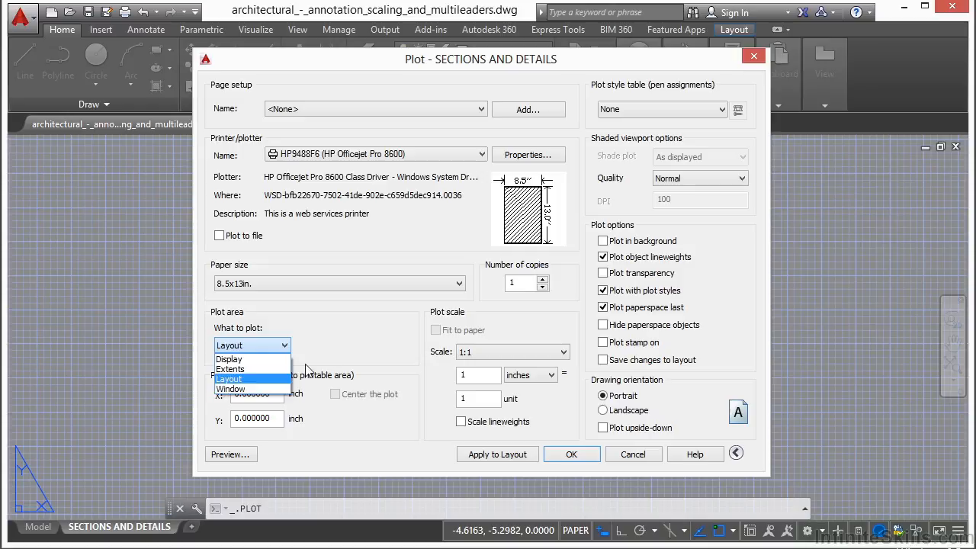
pyautogui.click(335, 341)
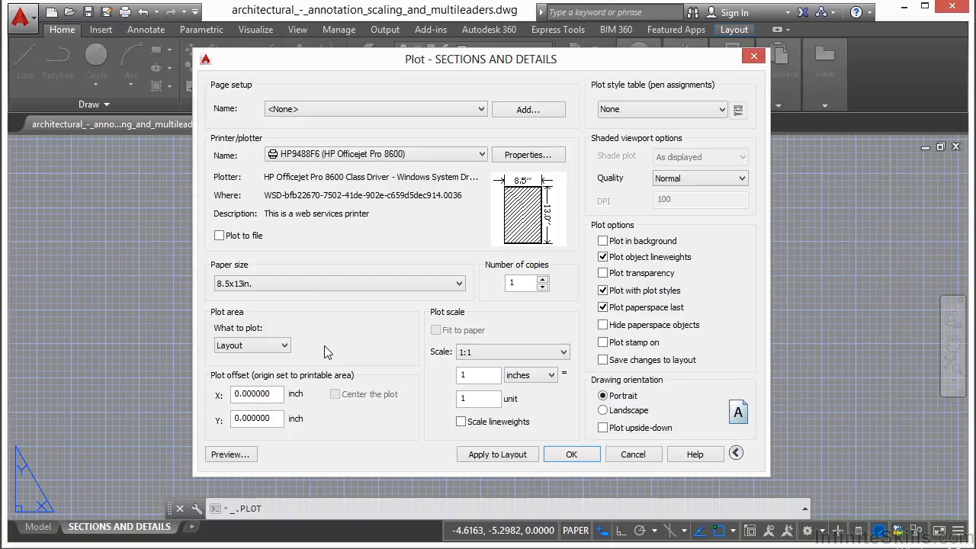
pyautogui.click(283, 345)
pyautogui.click(275, 359)
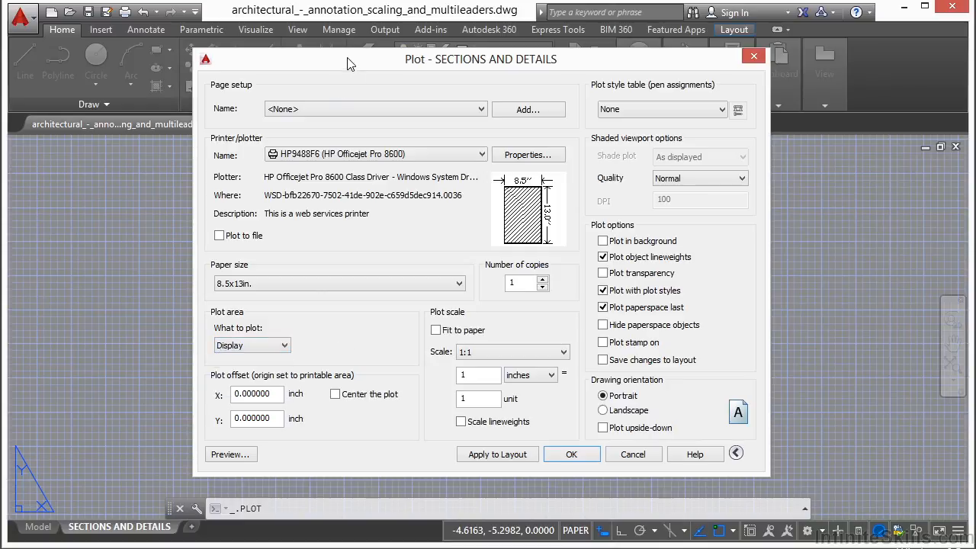
pyautogui.moveTo(384, 67)
pyautogui.mouseDown()
pyautogui.moveTo(639, 214)
pyautogui.moveTo(666, 348)
pyautogui.moveTo(975, 265)
pyautogui.moveTo(975, 221)
pyautogui.moveTo(962, 249)
pyautogui.moveTo(939, 249)
pyautogui.mouseUp()
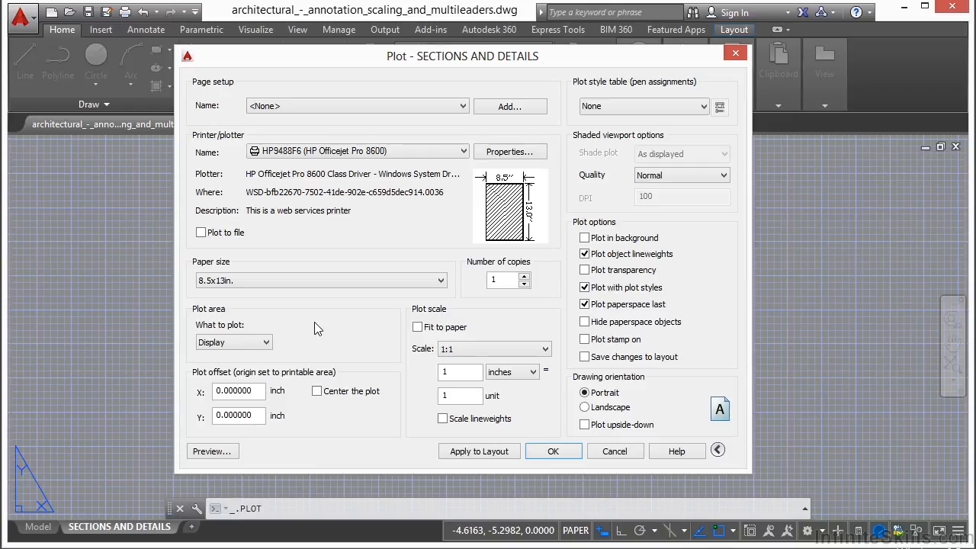
# - Change what to plot to Extents and check the paper preview
pyautogui.click(265, 342)
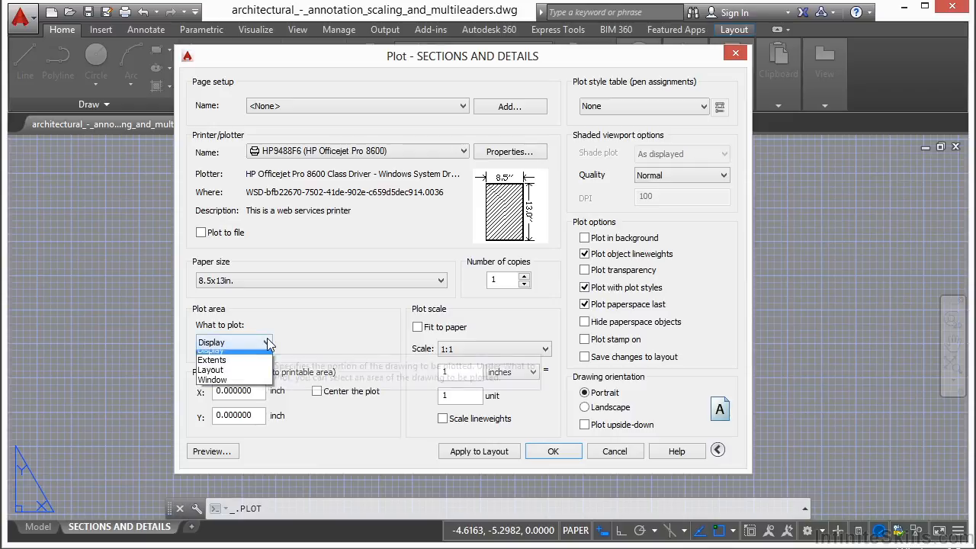
pyautogui.click(230, 366)
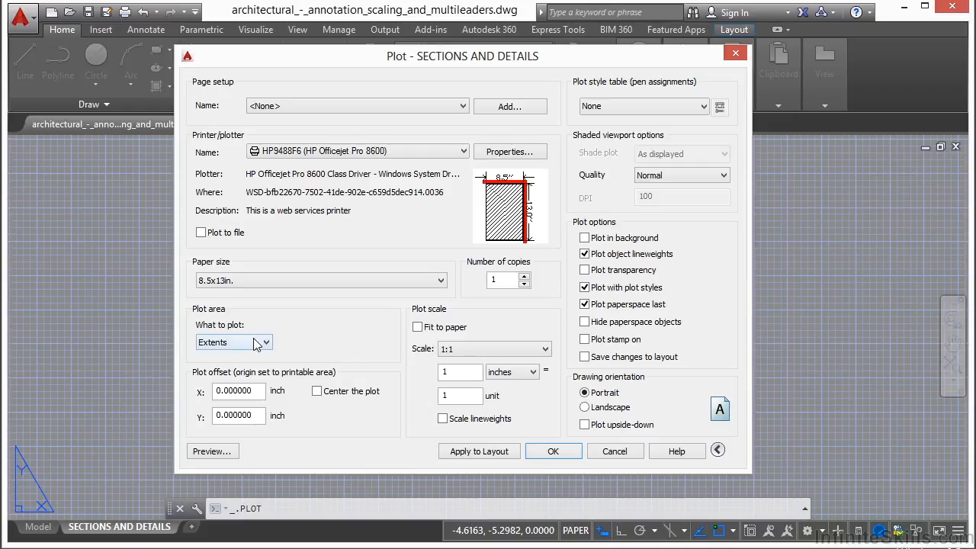
pyautogui.moveTo(526, 200)
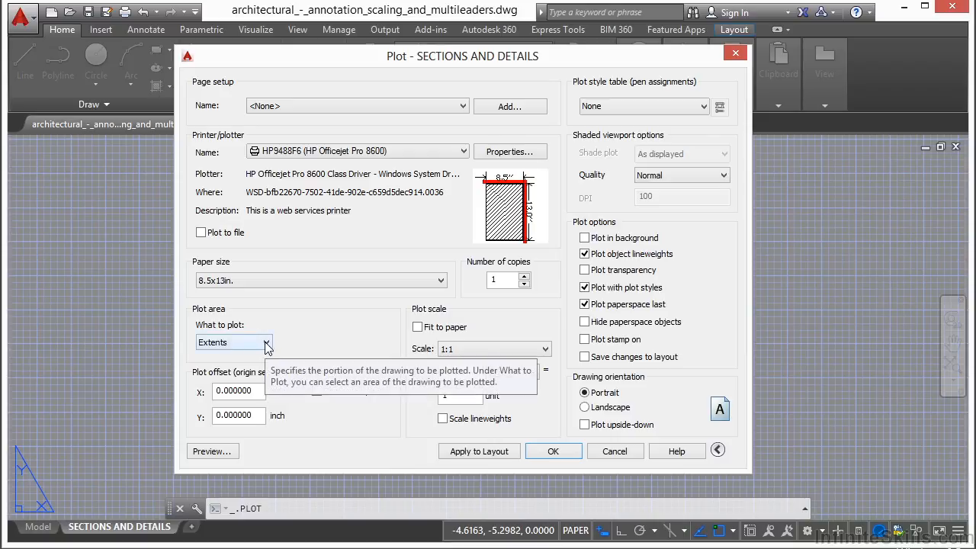
# - Set what to plot back to Layout and temporarily uncover the sheet behind the dialog to inspect it
pyautogui.click(269, 348)
pyautogui.click(241, 377)
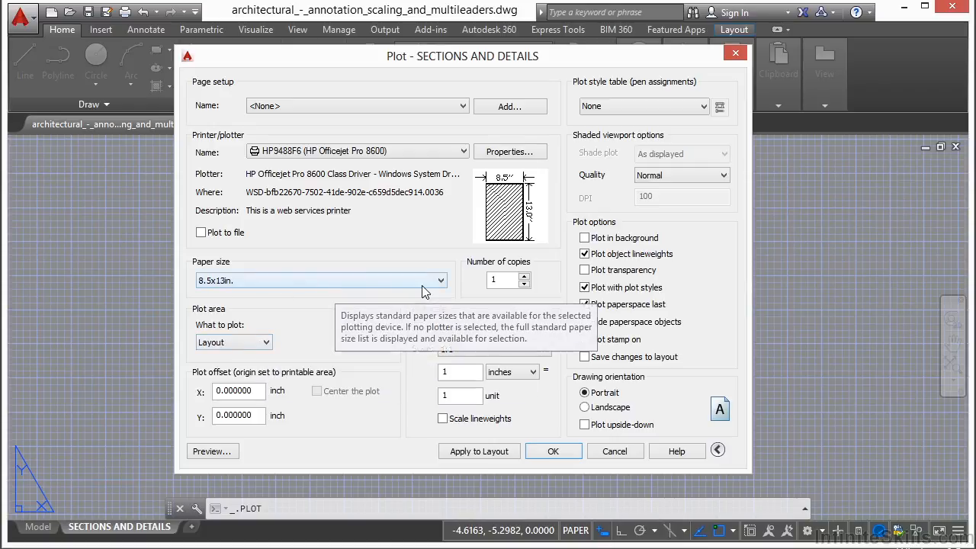
pyautogui.moveTo(393, 60); pyautogui.dragTo(767, 66)
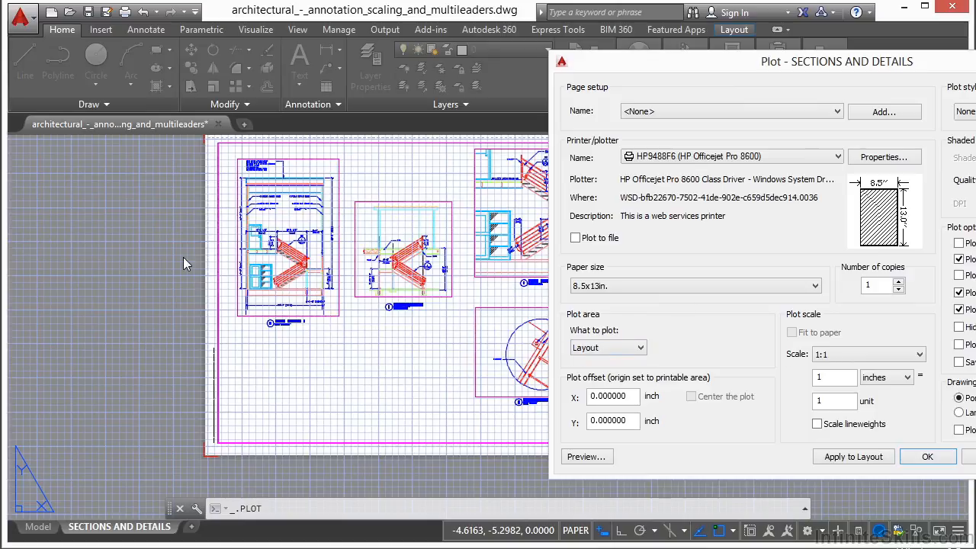
pyautogui.moveTo(828, 61); pyautogui.dragTo(456, 59)
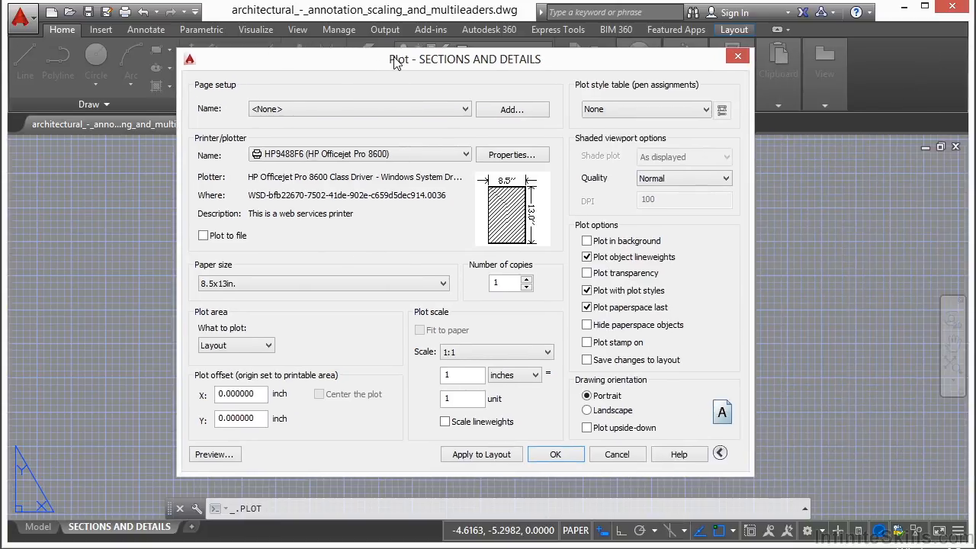
# - Set what to plot to Window and define the window from the sheet's lower-left to its upper-right corner
pyautogui.click(268, 347)
pyautogui.click(252, 394)
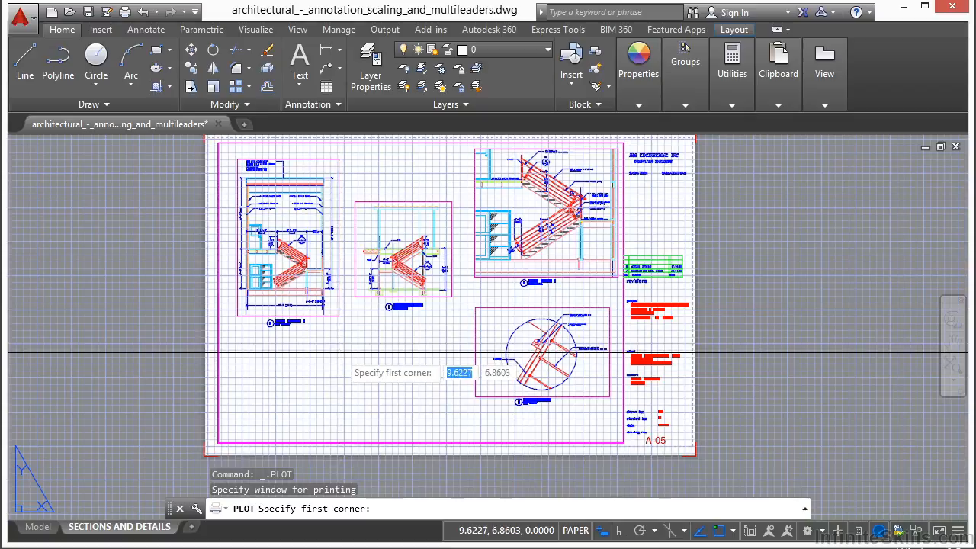
pyautogui.scroll(3, 210, 456)
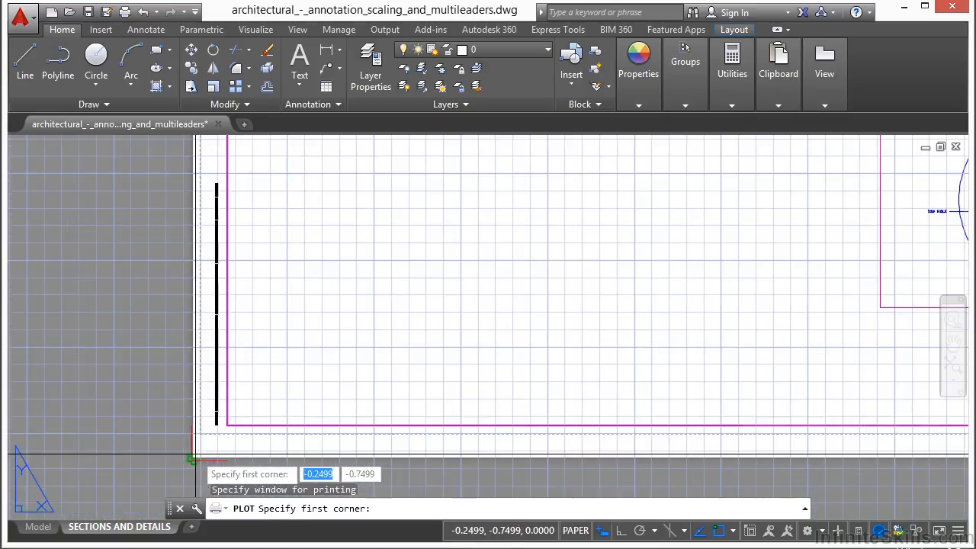
pyautogui.click(210, 456)
pyautogui.scroll(-5, 210, 456)
pyautogui.scroll(3, 513, 246)
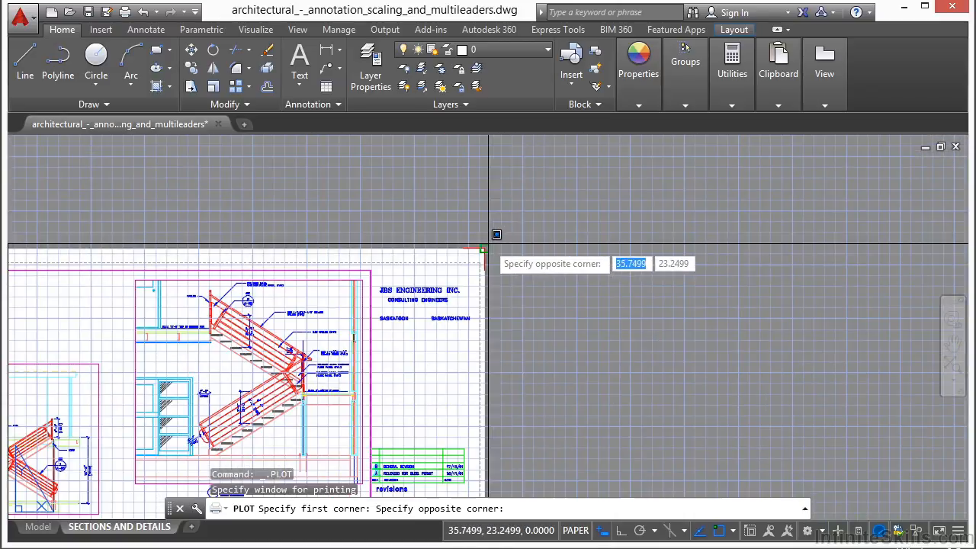
pyautogui.click(484, 247)
# - Redefine the plot window so that it encloses only the STAIR SECTION 2 viewport
pyautogui.click(336, 346)
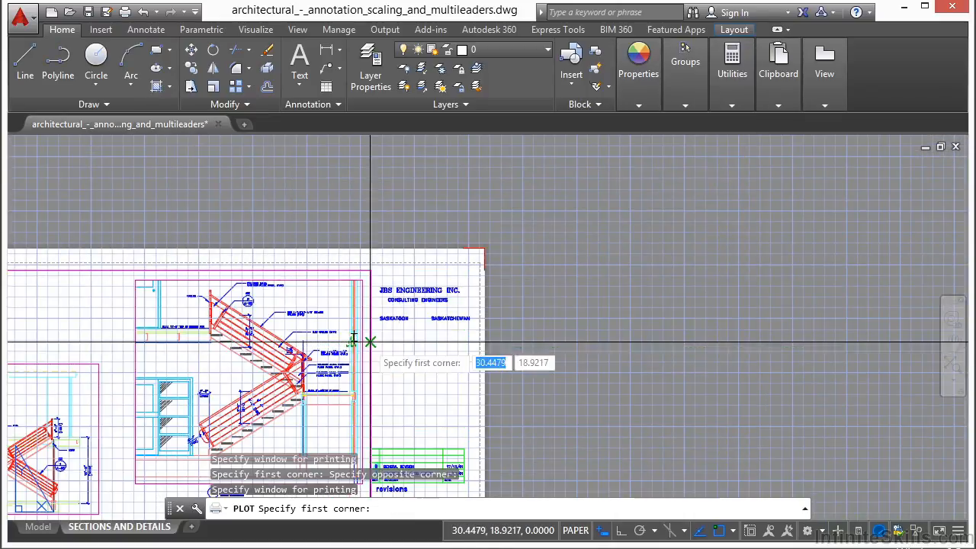
pyautogui.scroll(-4, 610, 236)
pyautogui.moveTo(335, 385); pyautogui.dragTo(411, 255, button='middle')
pyautogui.scroll(5, 343, 248)
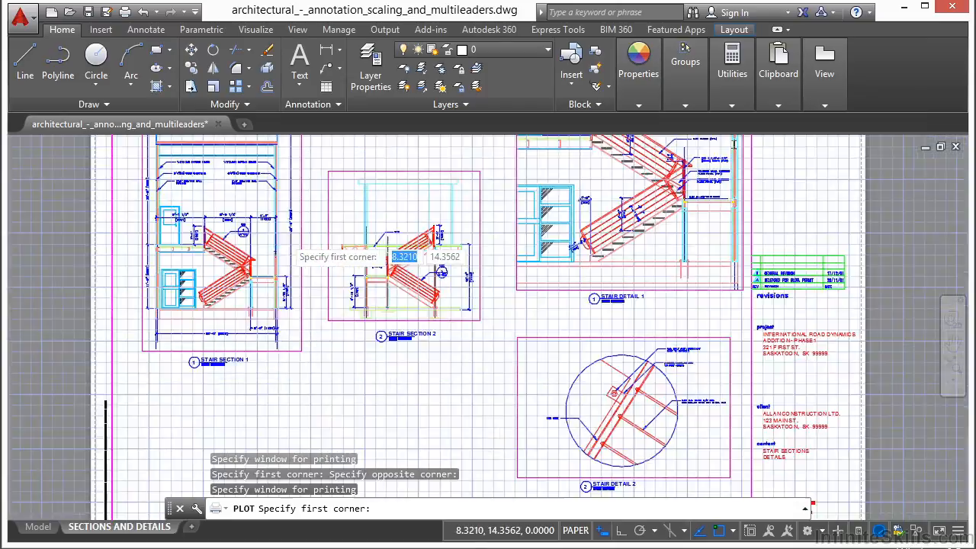
pyautogui.scroll(-2, 373, 214)
pyautogui.scroll(-2, 377, 141)
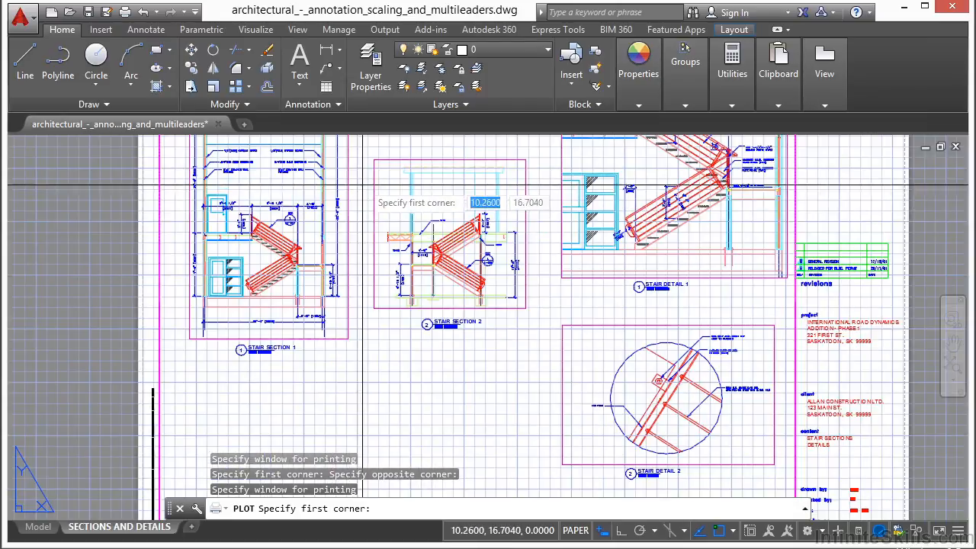
pyautogui.click(362, 150)
pyautogui.click(543, 329)
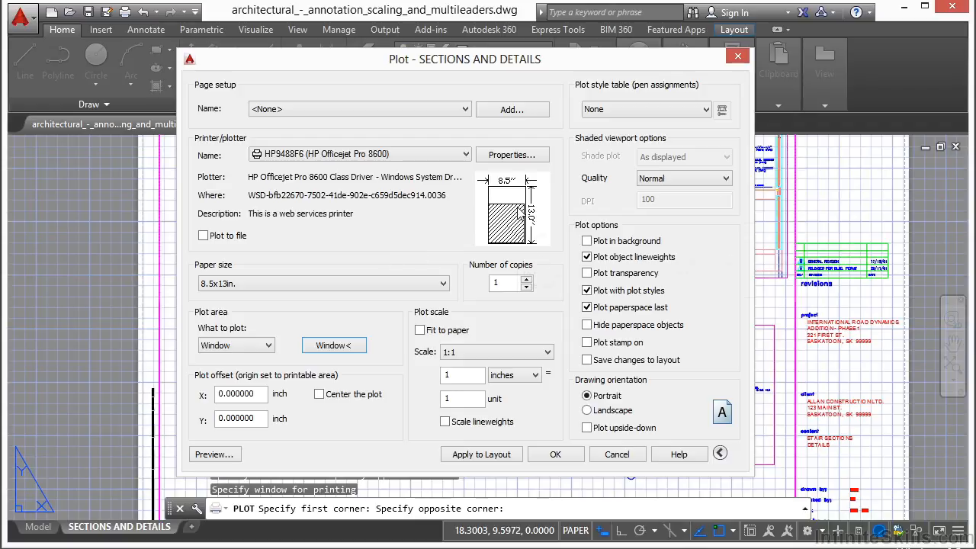
# - Check the paper preview, center the plot on the page, and turn centering off again
pyautogui.moveTo(519, 214)
pyautogui.click(319, 394)
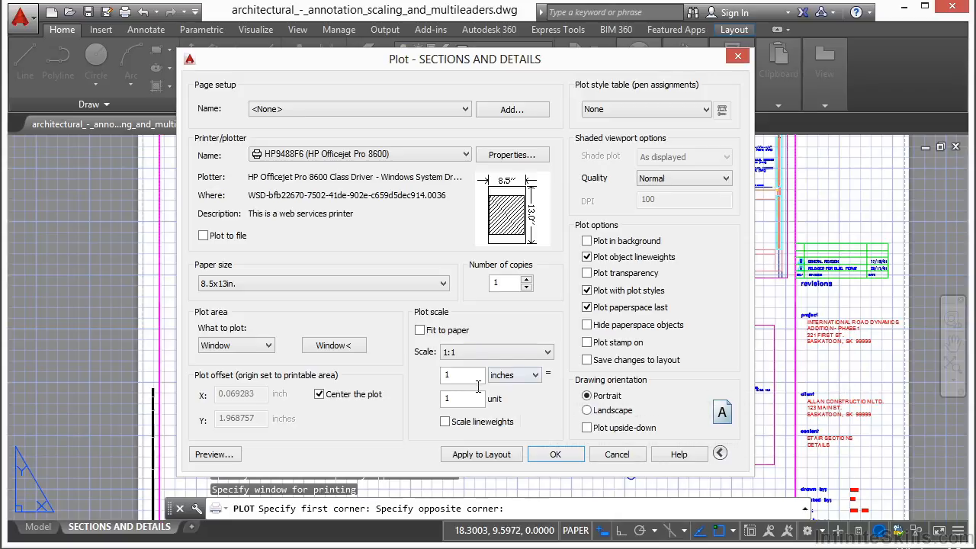
pyautogui.click(319, 394)
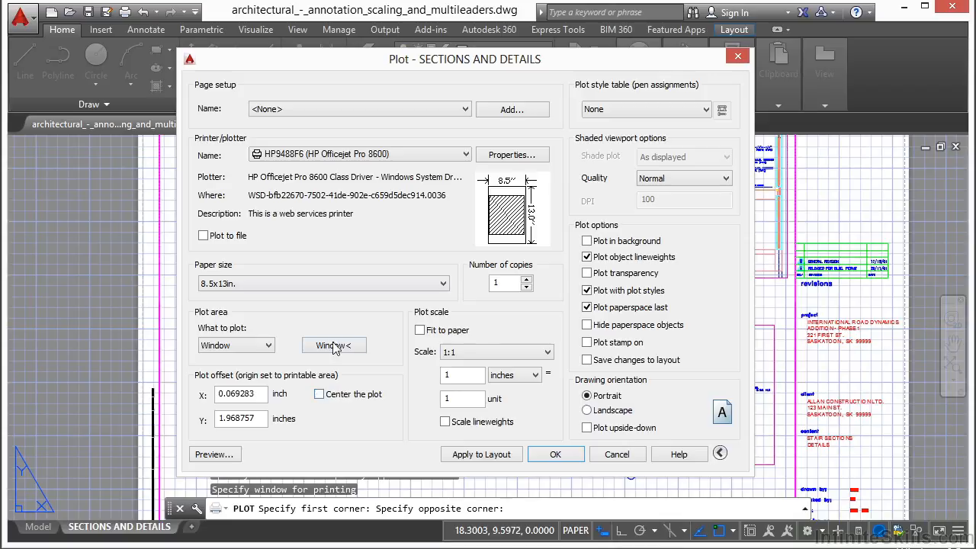
# - Set the paper size to Letter for the windowed plot
pyautogui.click(443, 284)
pyautogui.moveTo(443, 199); pyautogui.dragTo(431, 242)
pyautogui.click(257, 270)
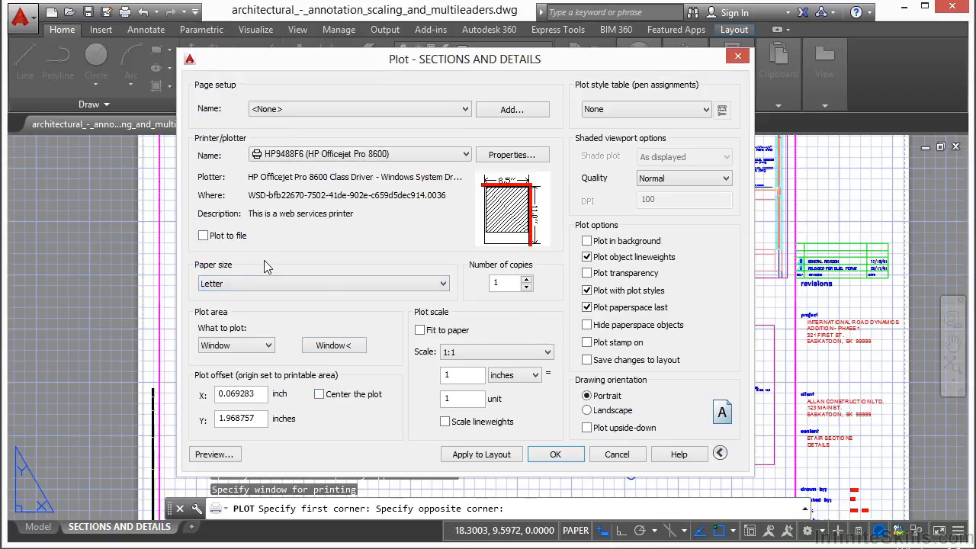
# - Set what to plot to Extents and center the plot on the page
pyautogui.click(333, 285)
pyautogui.click(333, 287)
pyautogui.click(270, 346)
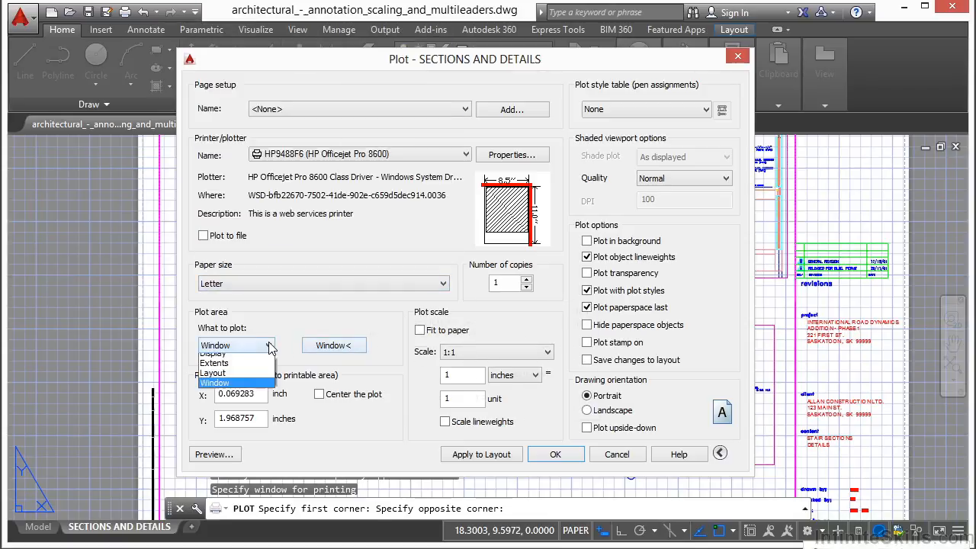
pyautogui.click(247, 379)
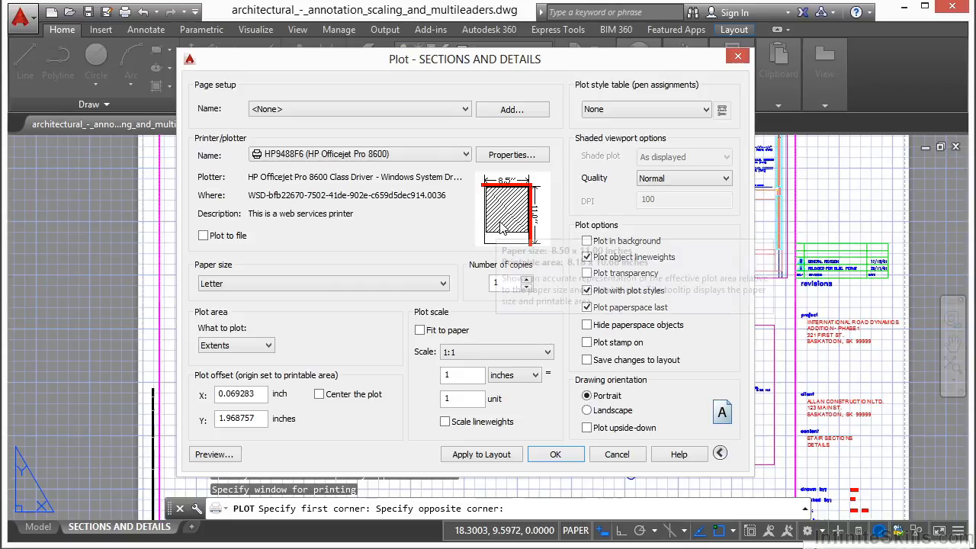
pyautogui.click(320, 394)
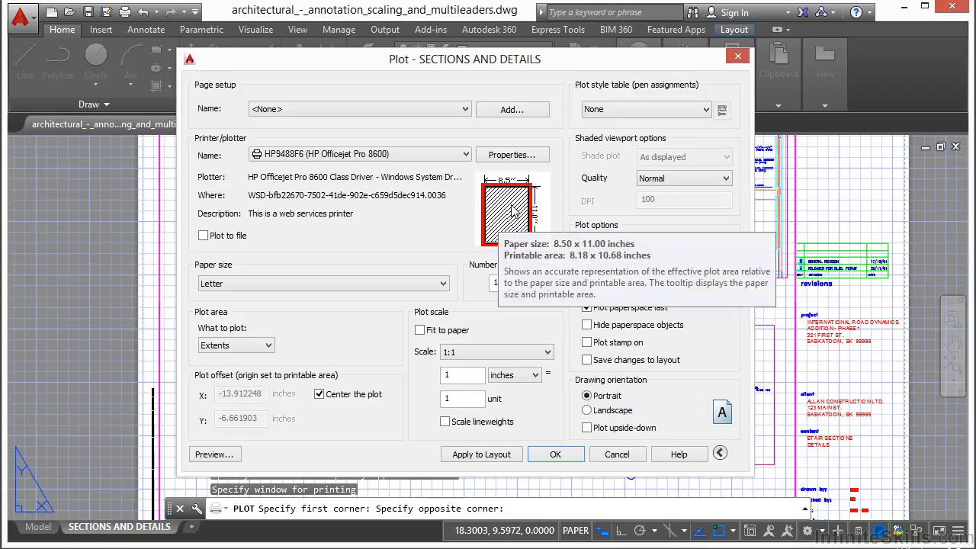
# - Fit the plot to the paper and set the drawing orientation to Landscape
pyautogui.click(419, 330)
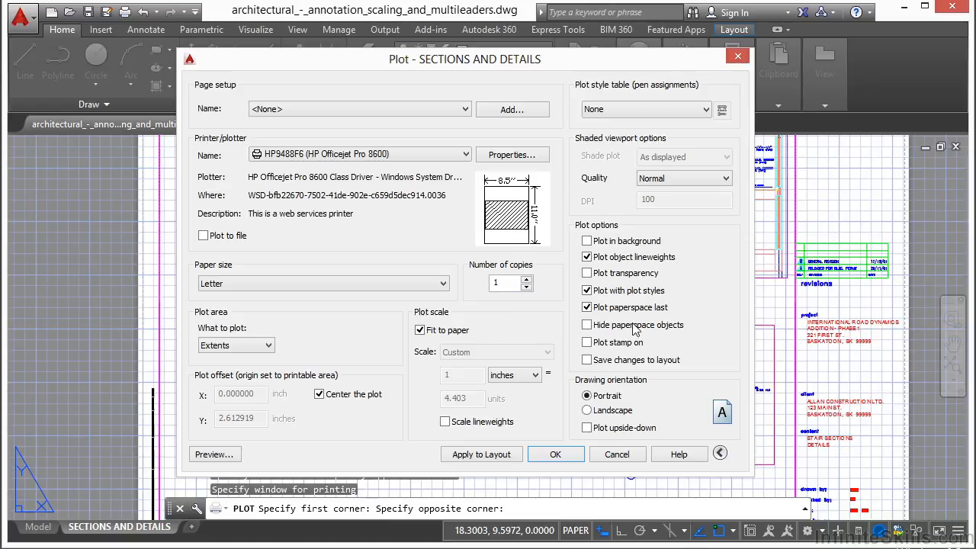
pyautogui.click(595, 412)
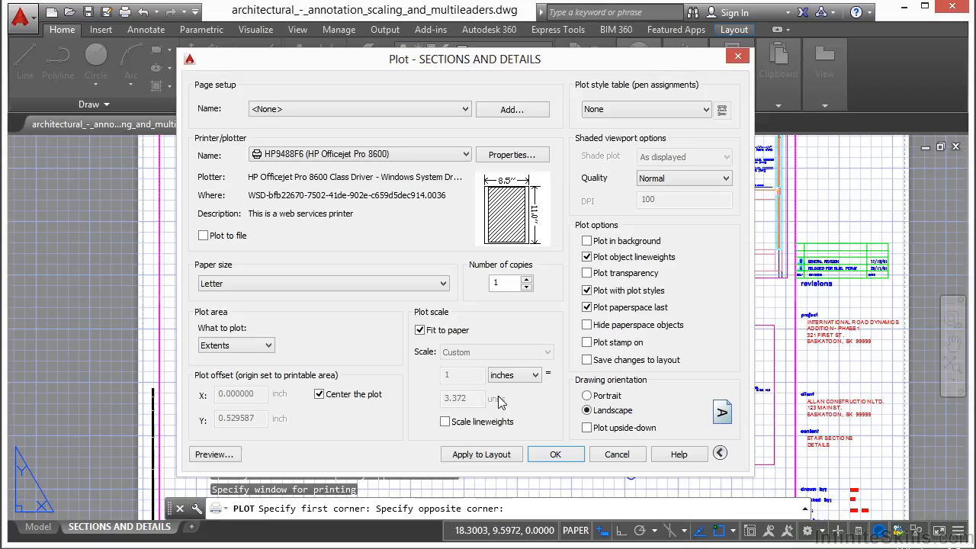
# - Turn off Fit to paper and try a custom plot scale of 1 inch to 3 units
pyautogui.click(420, 330)
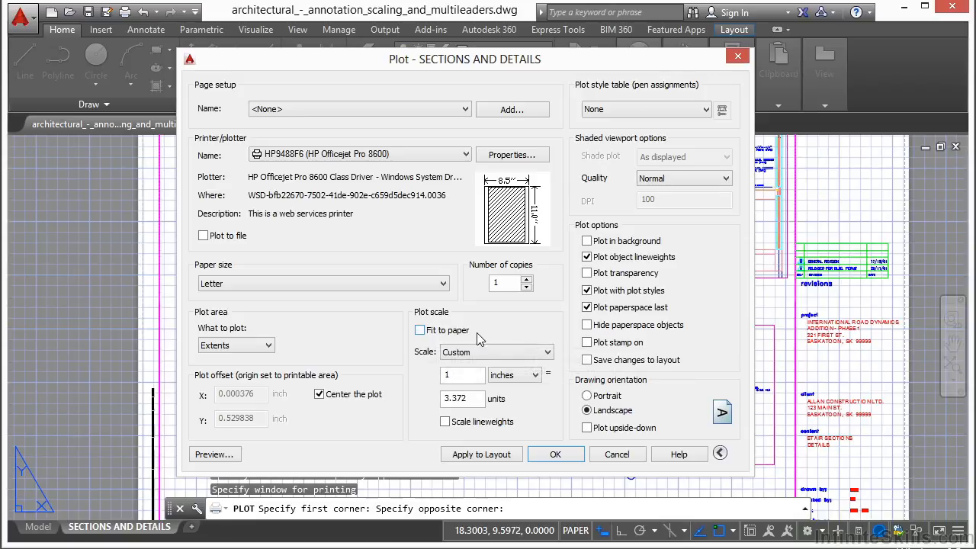
pyautogui.doubleClick(473, 403)
pyautogui.write('3')
pyautogui.doubleClick(448, 375)
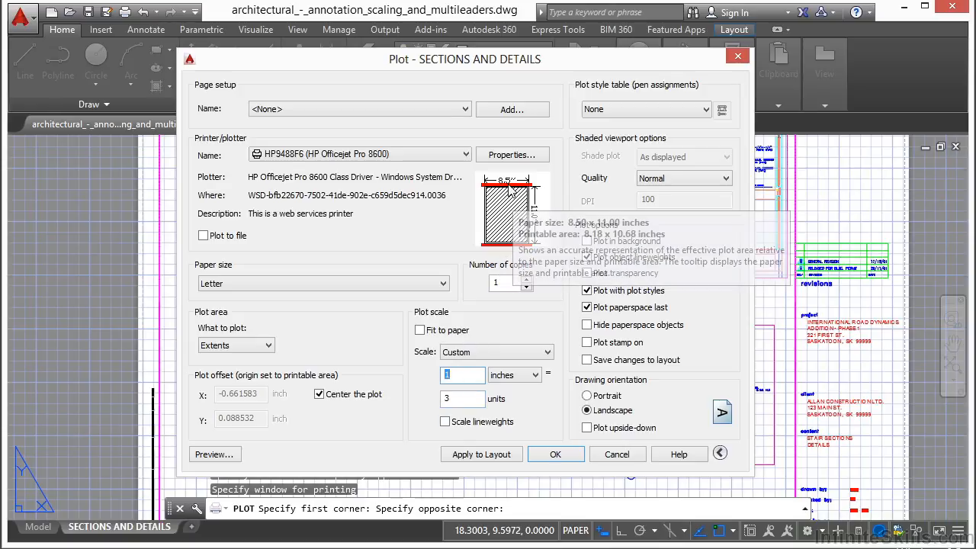
# - Try a plot scale of 1 inch to 2 units
pyautogui.doubleClick(469, 400)
pyautogui.write('2')
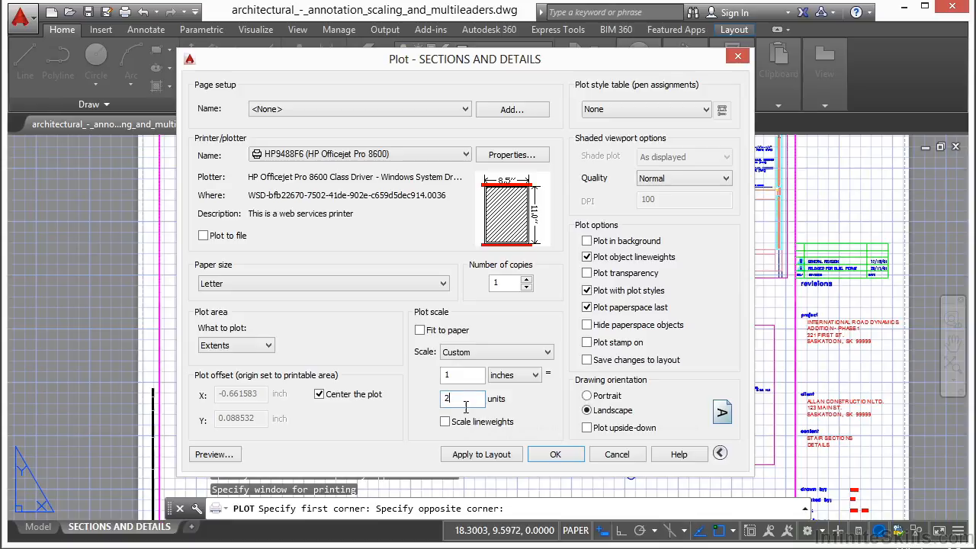
pyautogui.click(468, 376)
# - Set the plot scale to 1 inch to 4 units
pyautogui.doubleClick(443, 404)
pyautogui.write('4')
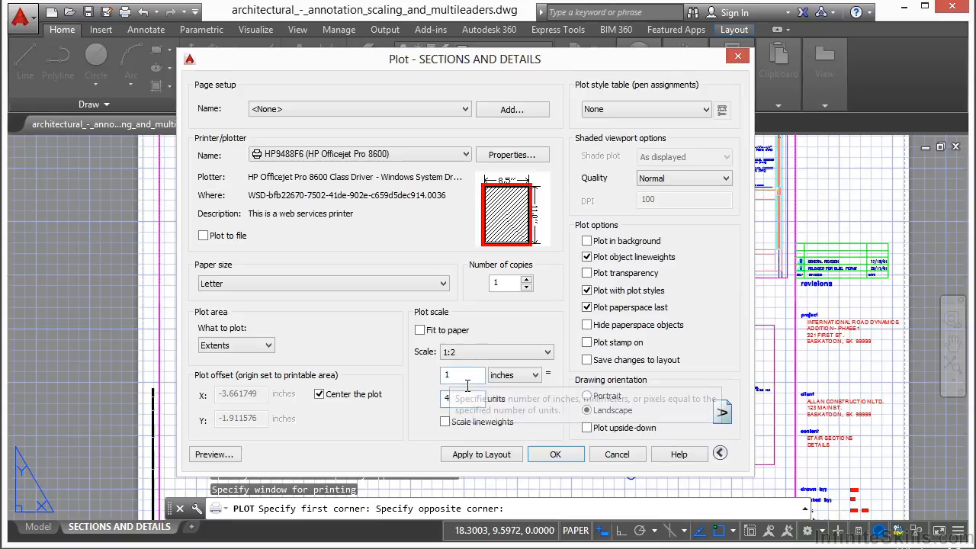
pyautogui.click(461, 375)
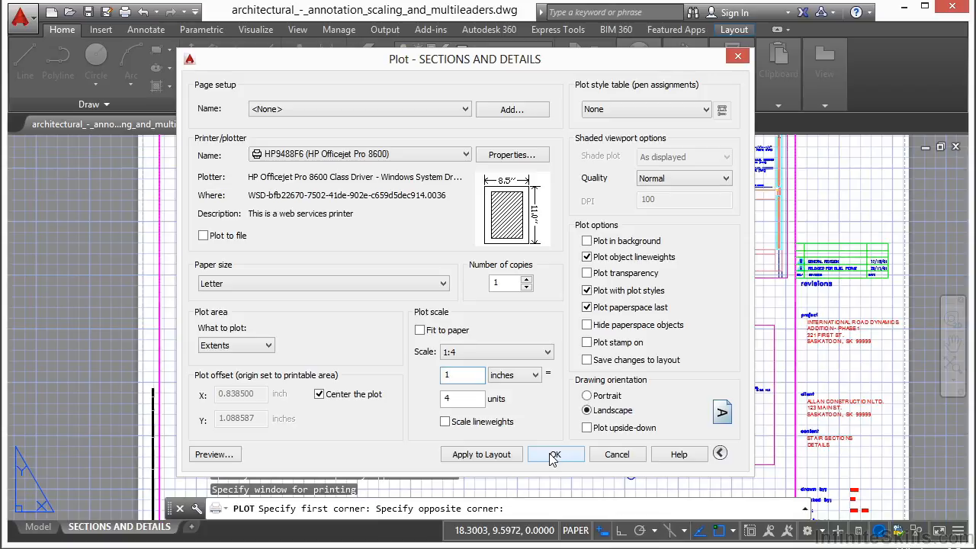
# - Set the plot style table to None and look through the available pen assignment tables
pyautogui.click(685, 112)
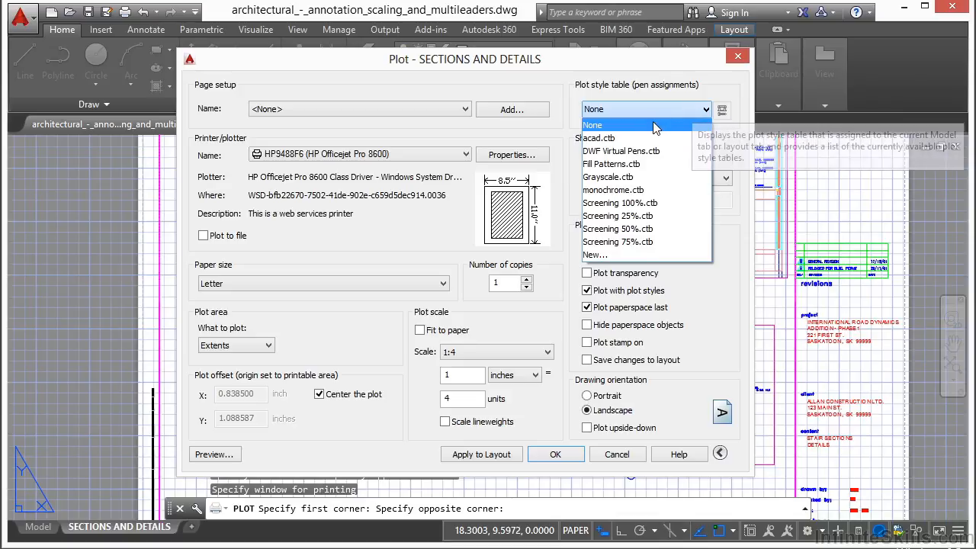
pyautogui.click(657, 126)
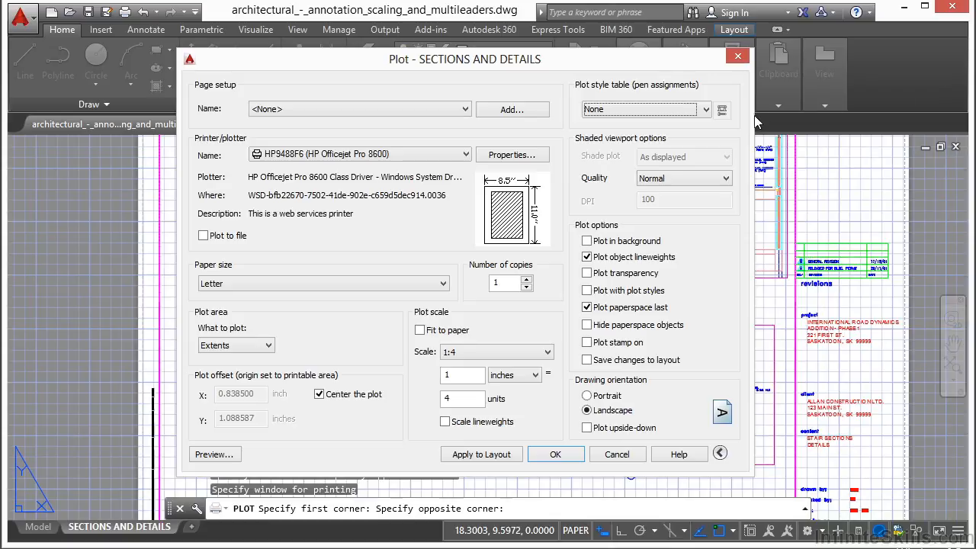
pyautogui.click(707, 109)
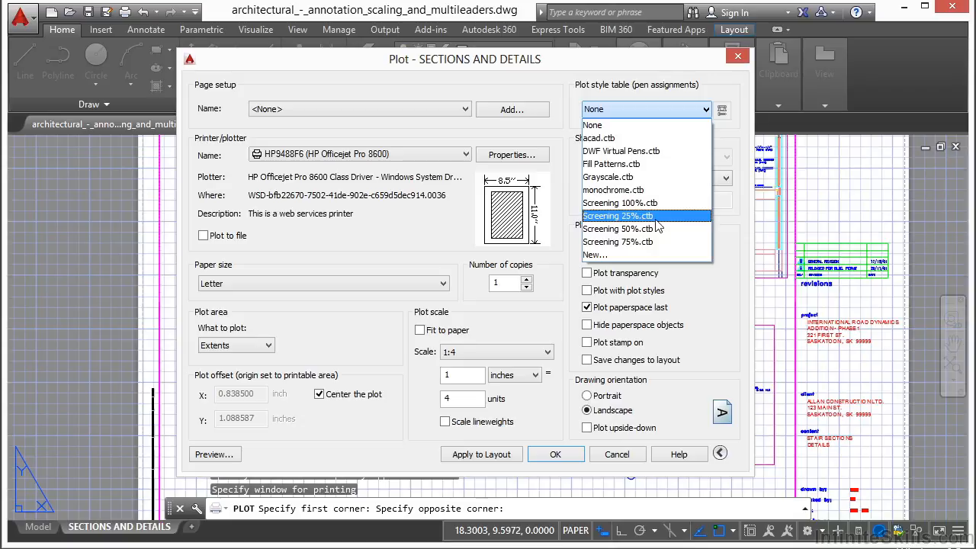
pyautogui.click(619, 69)
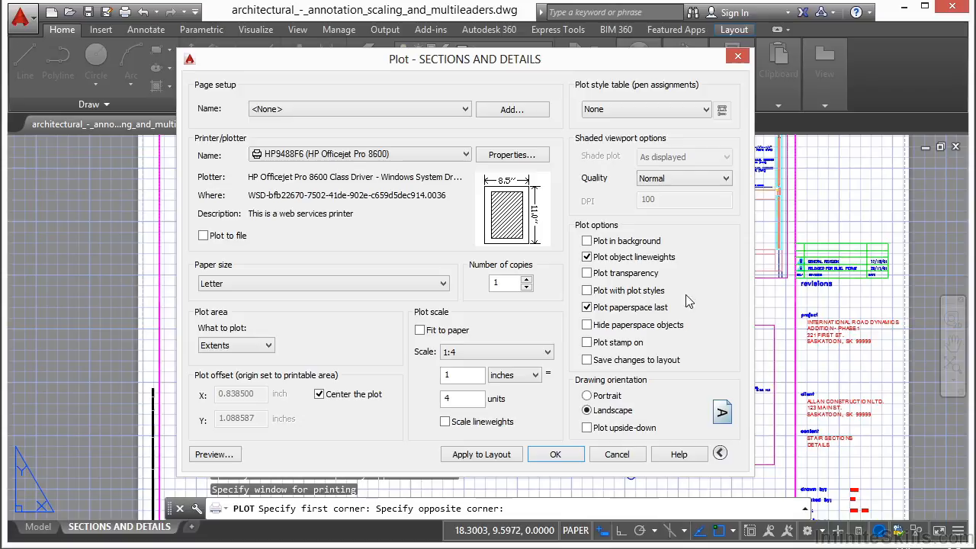
# - Turn the Plot with plot styles option on and back off
pyautogui.click(616, 291)
pyautogui.click(585, 292)
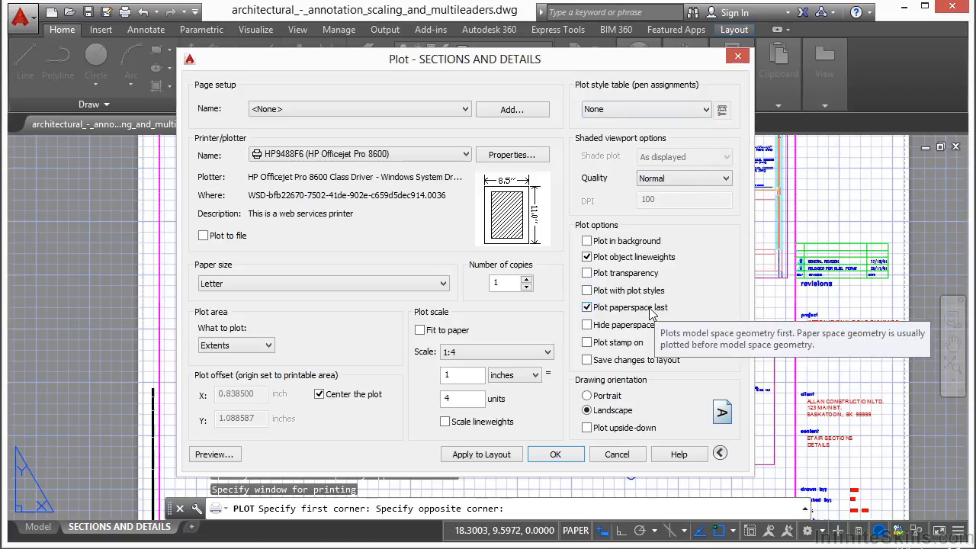